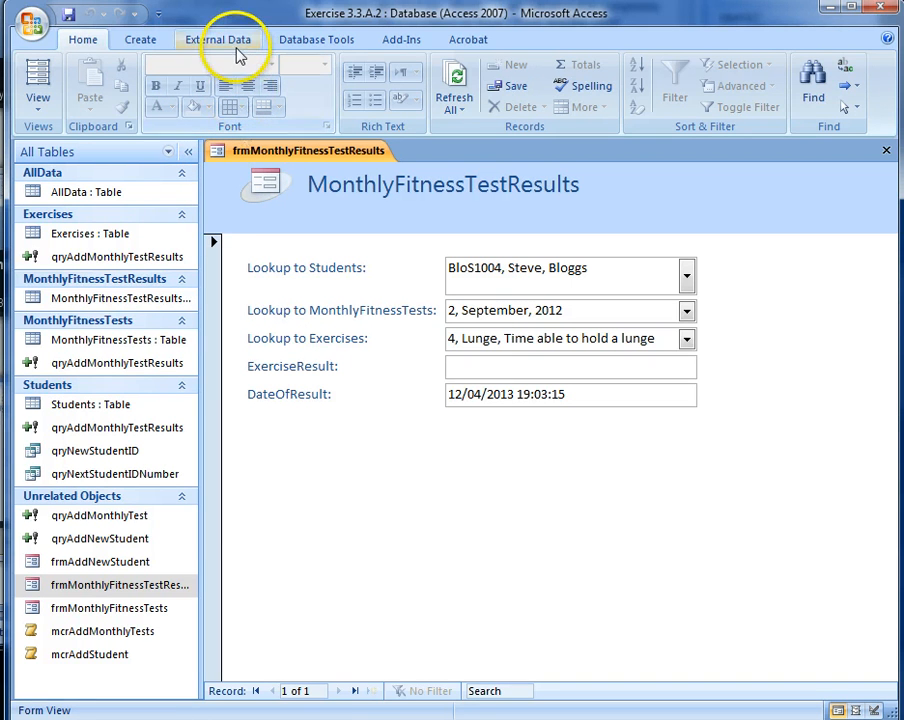
- Create a new query in design view without adding any tables and change its type to an update query
left_click(152, 40)
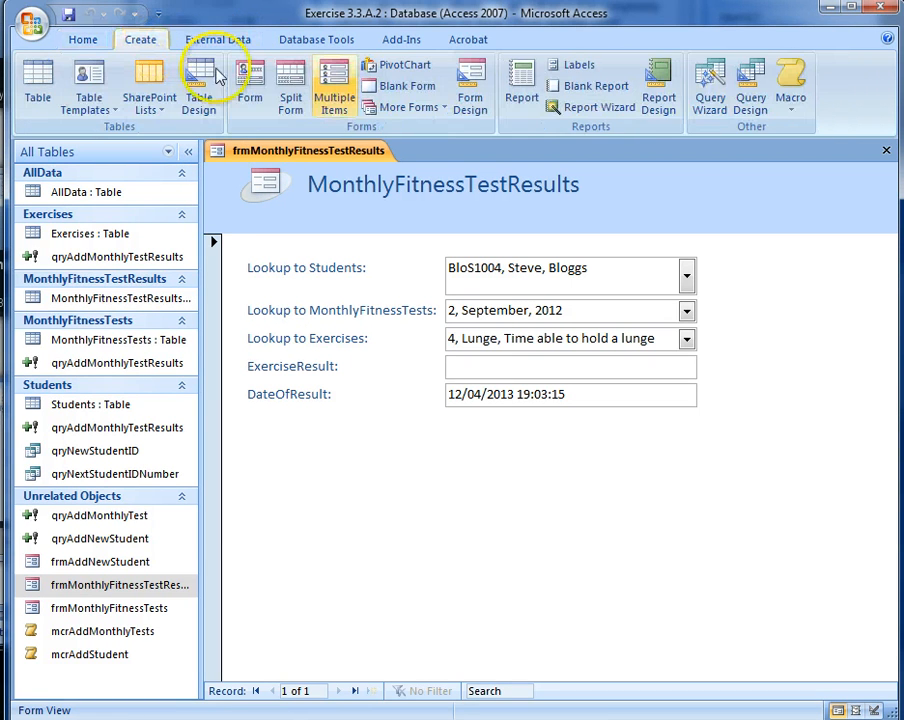
left_click(755, 115)
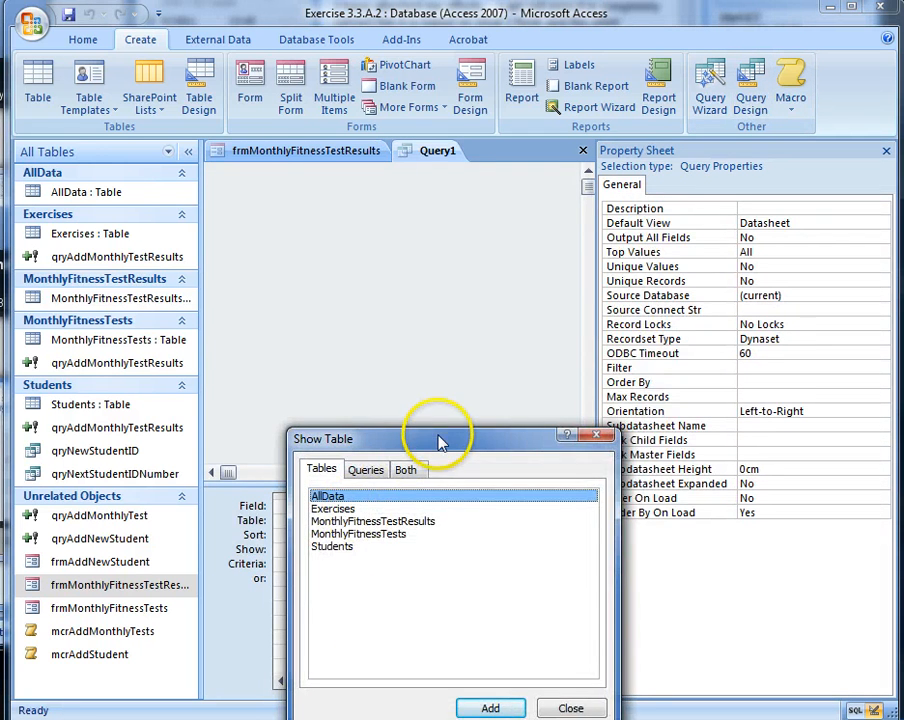
left_click_drag(440, 442, 530, 188)
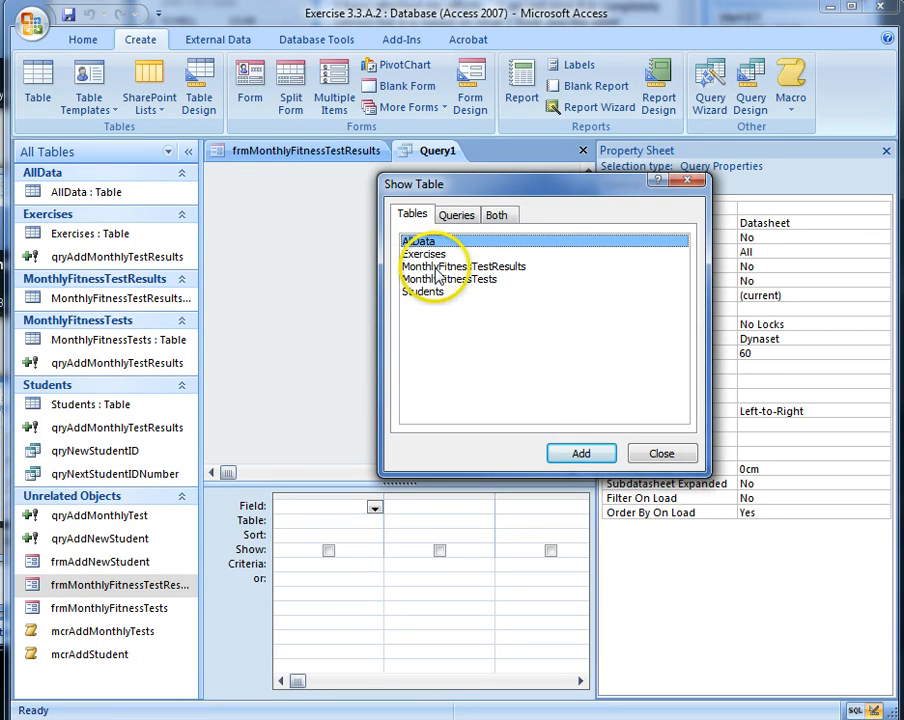
left_click(686, 456)
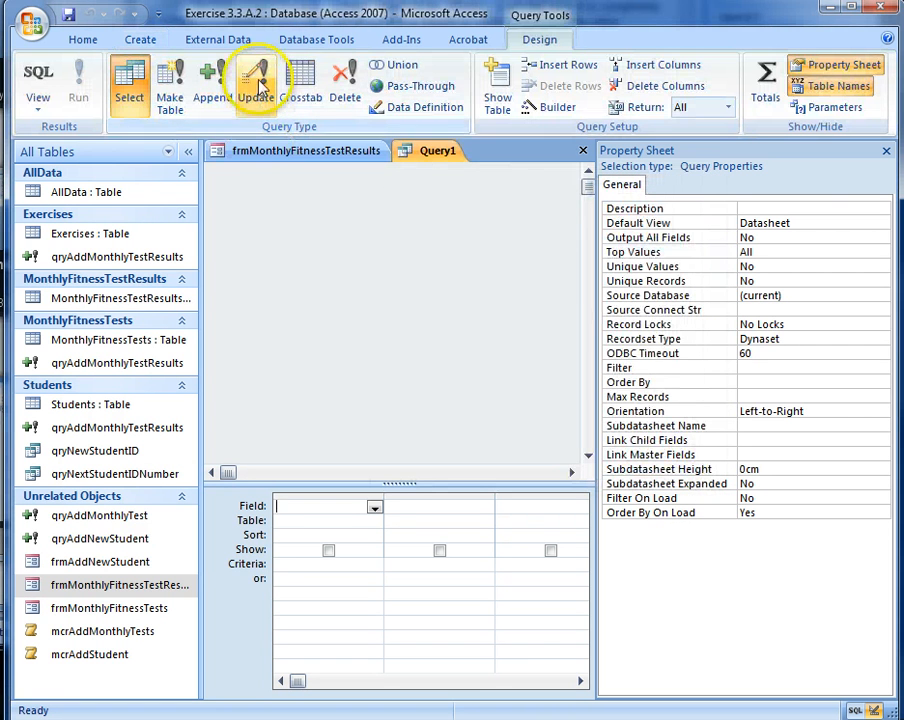
left_click(256, 88)
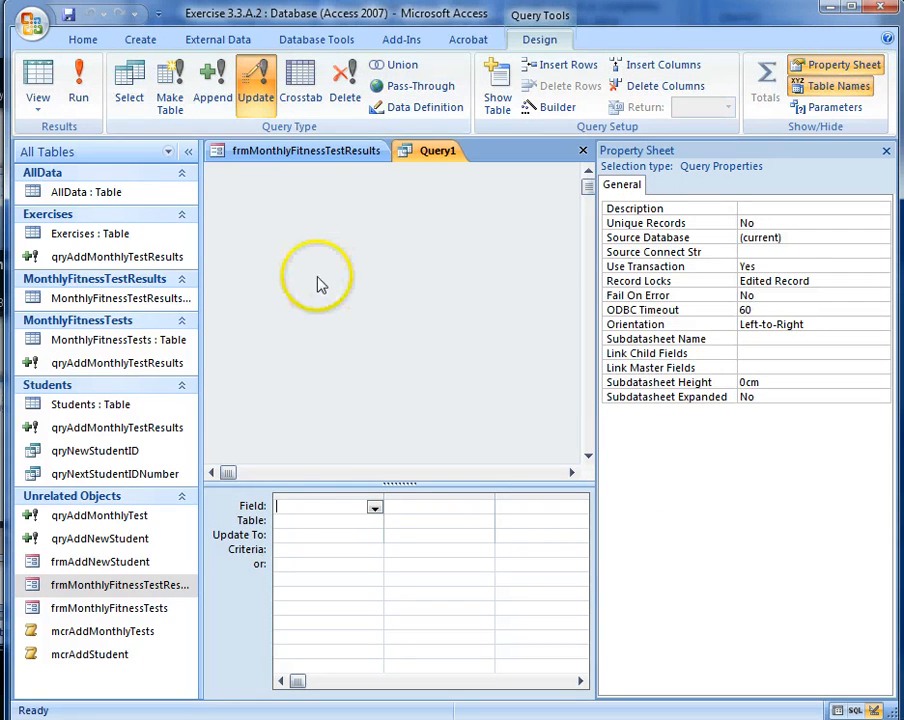
- Add the MonthlyFitnessTestResults table to the update query
left_click(327, 525)
left_click(372, 522)
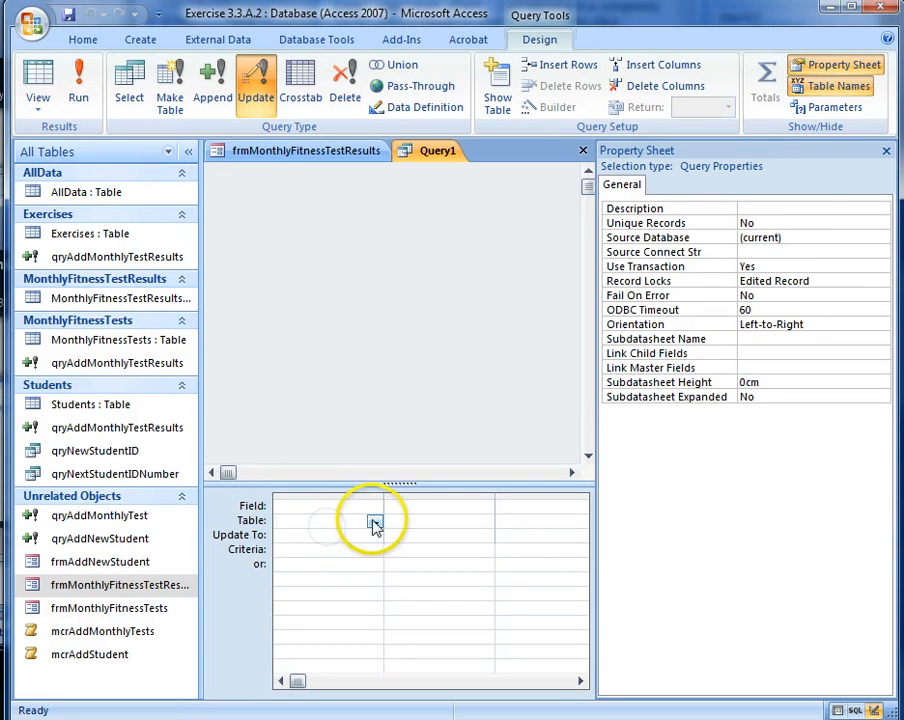
right_click(310, 360)
left_click(386, 466)
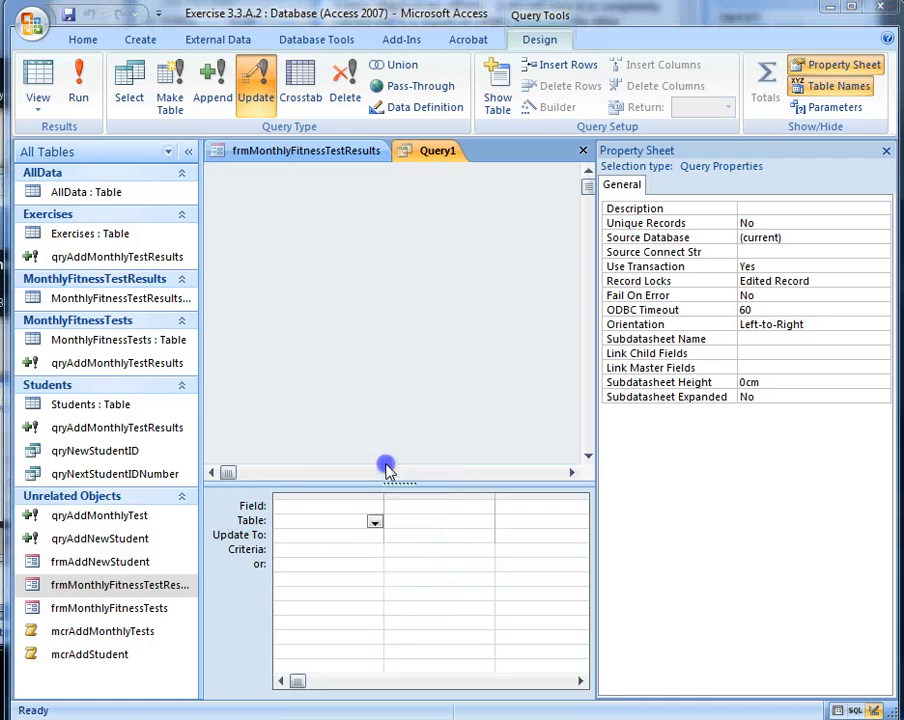
left_click_drag(424, 485, 490, 273)
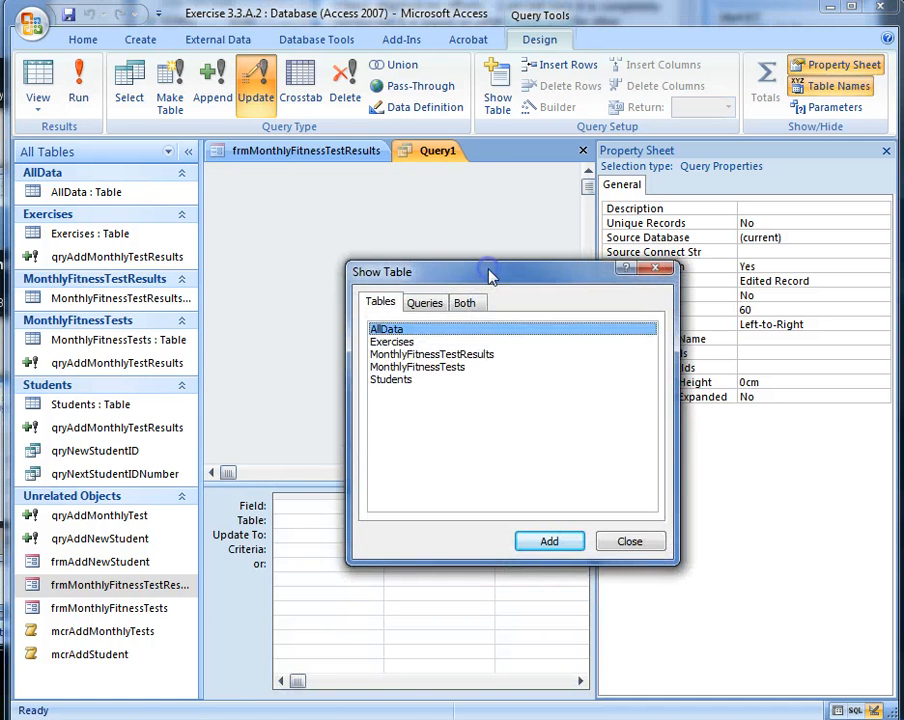
double_click(400, 356)
left_click(628, 539)
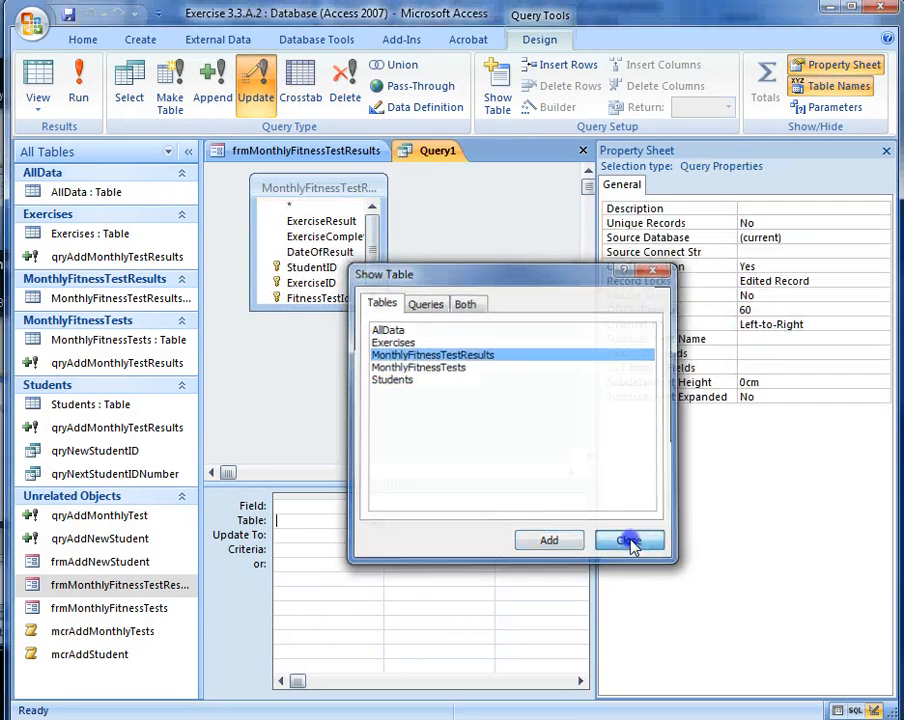
left_click(368, 539)
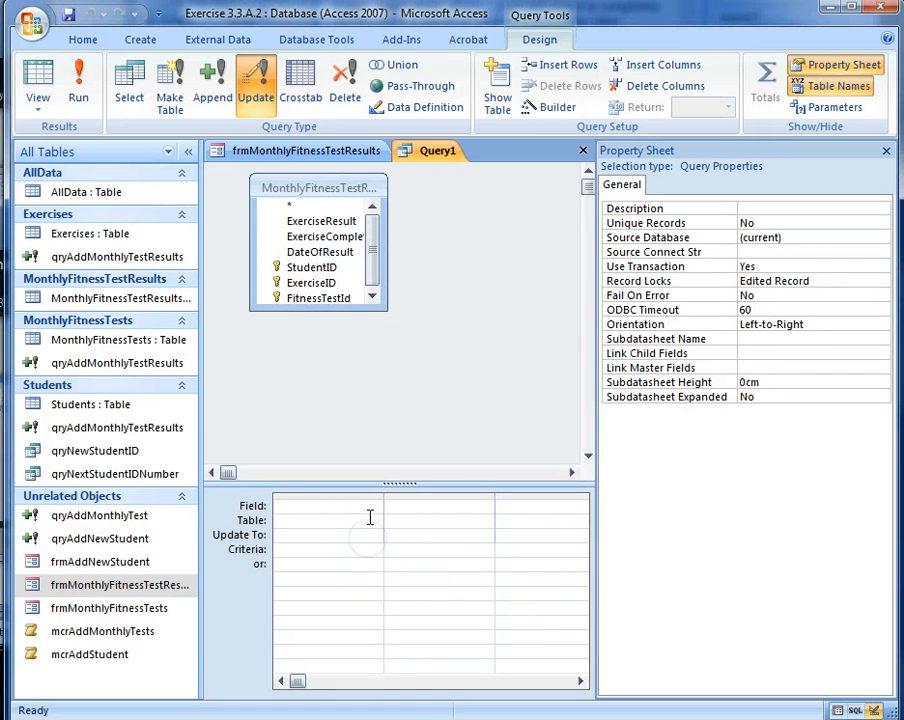
left_click(349, 538)
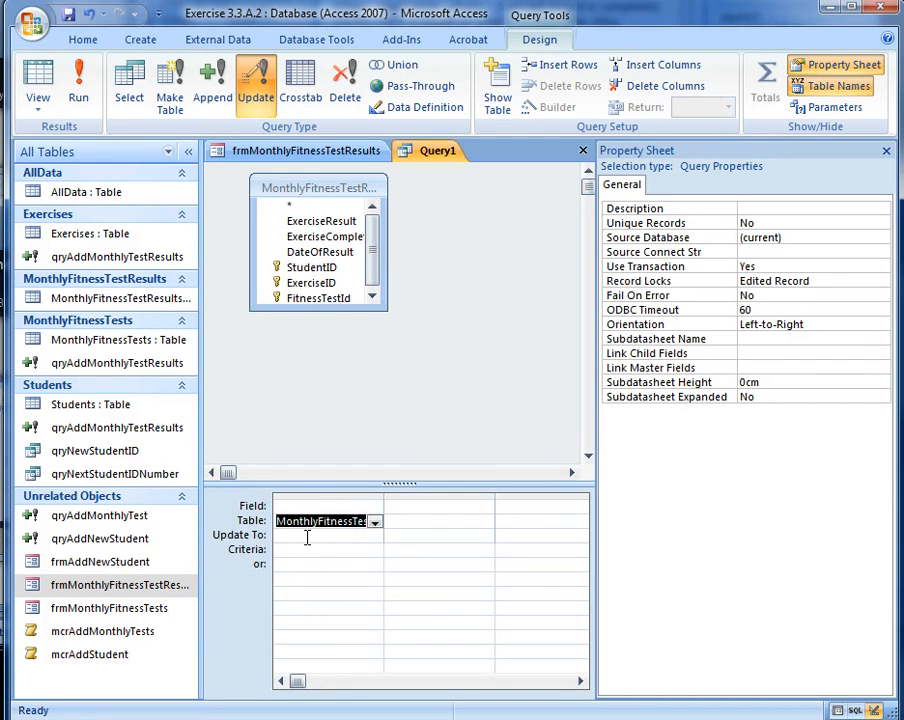
left_click(309, 538)
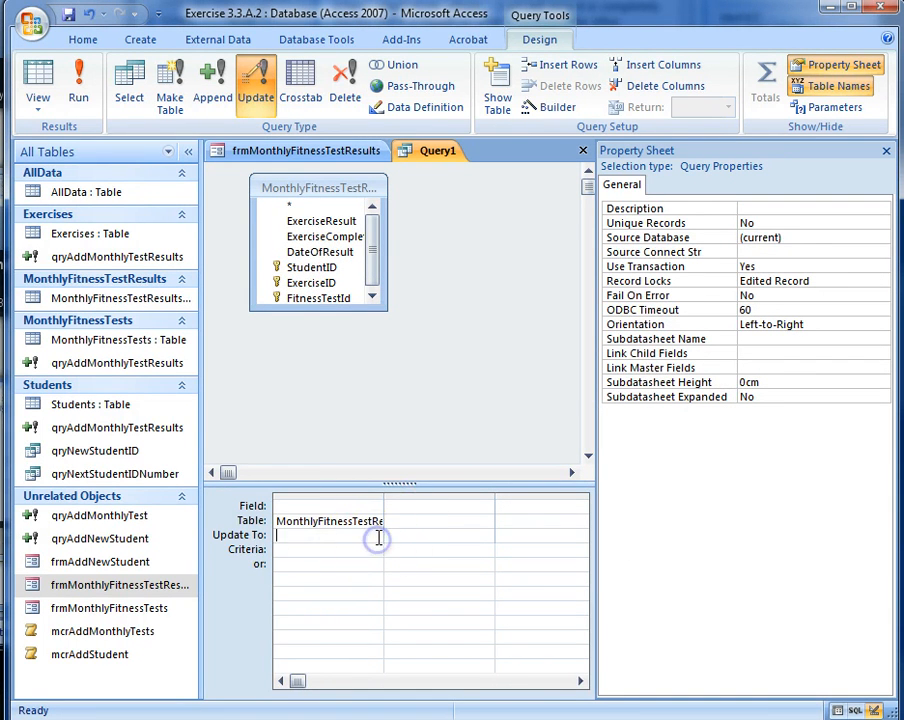
left_click(351, 507)
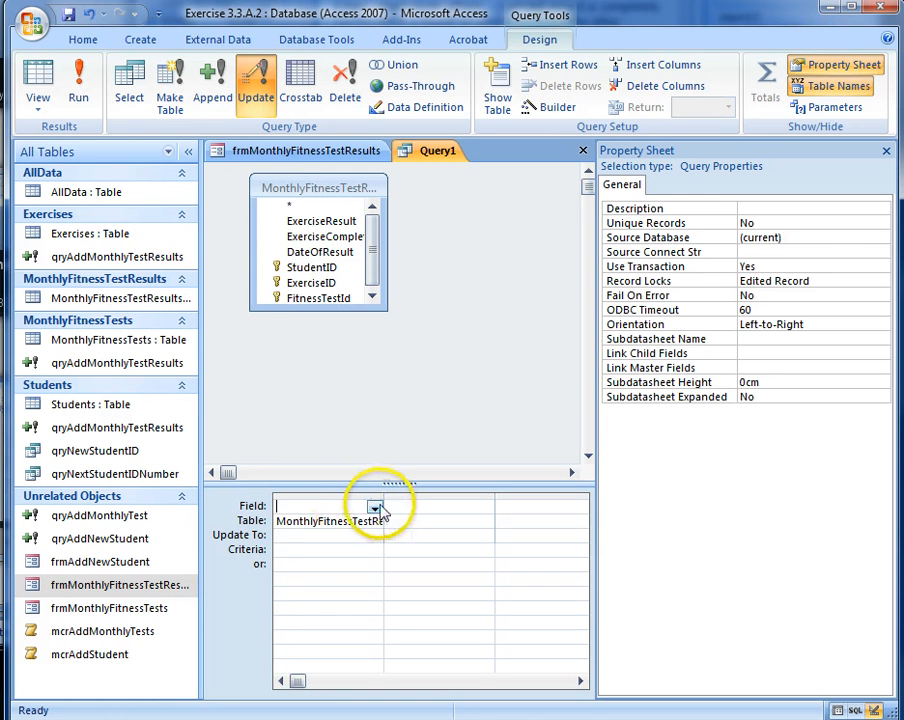
left_click(373, 507)
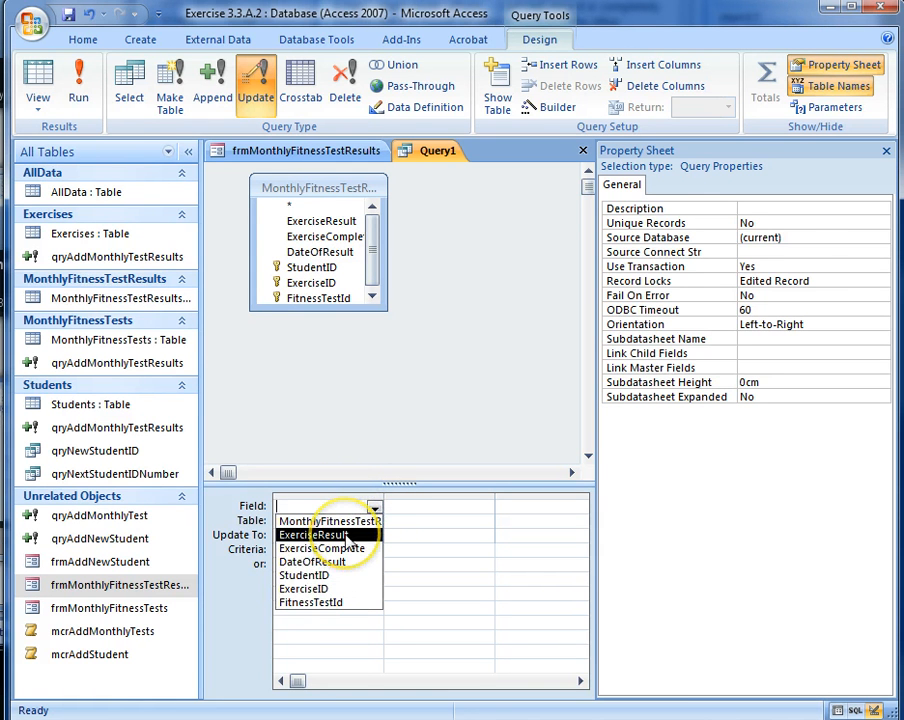
left_click(337, 500)
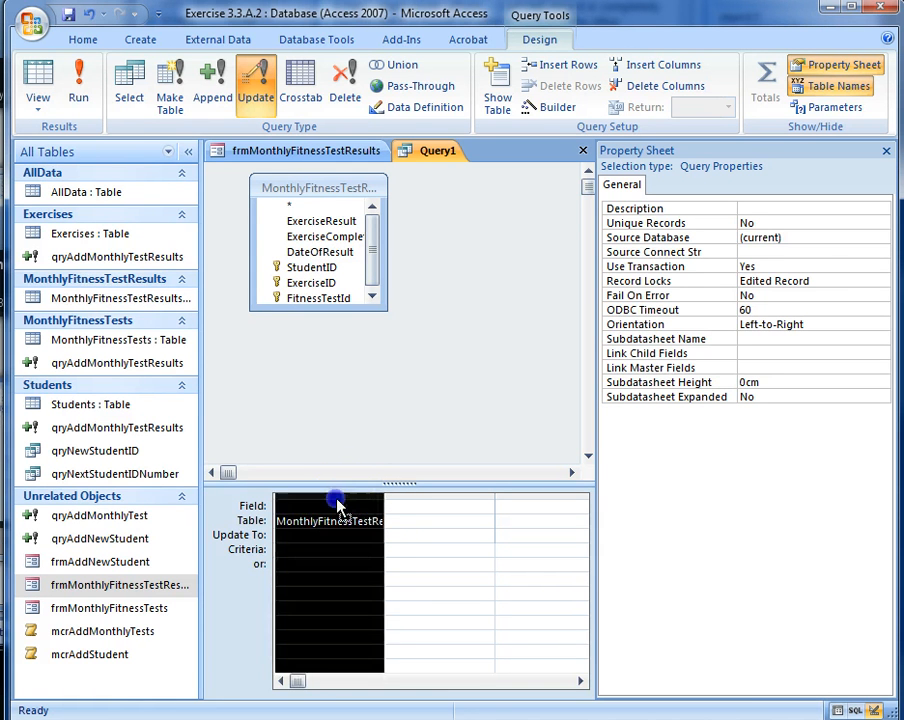
- Add ExerciseResult, ExerciseComplete, DateOfResult, StudentID, ExerciseID and FitnessTestId from MonthlyFitnessTestResults to the query grid
left_click(320, 222)
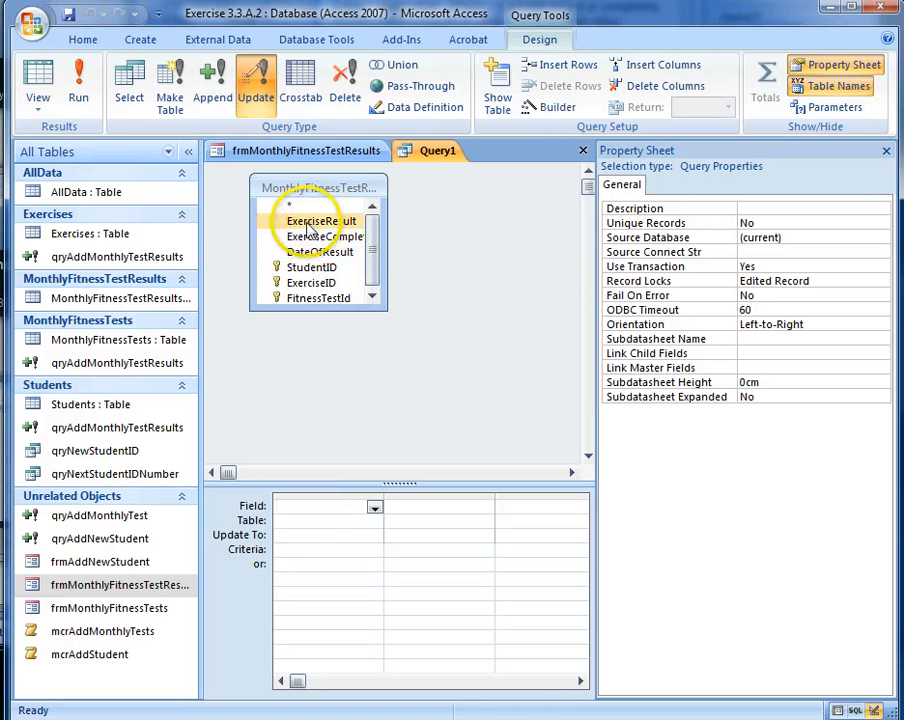
double_click(312, 222)
double_click(314, 237)
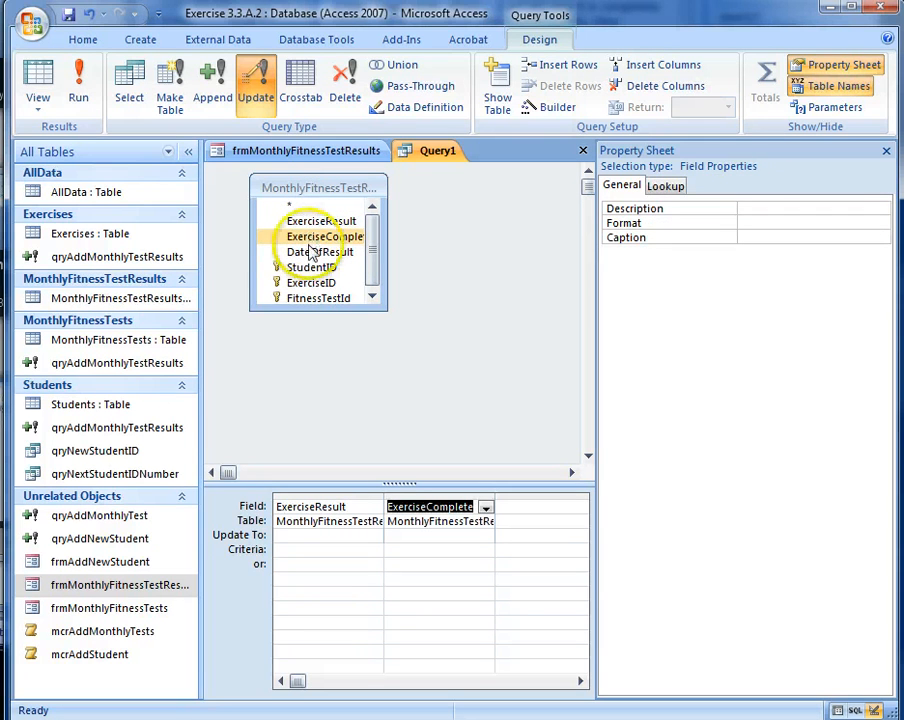
double_click(312, 251)
left_click(311, 267)
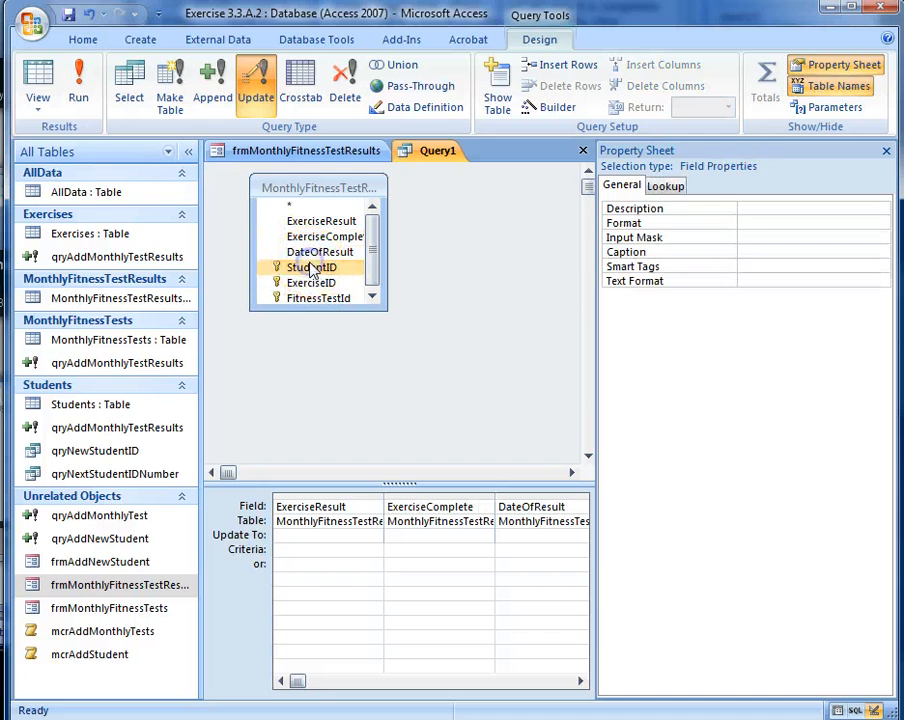
left_click(311, 283)
left_click(311, 299)
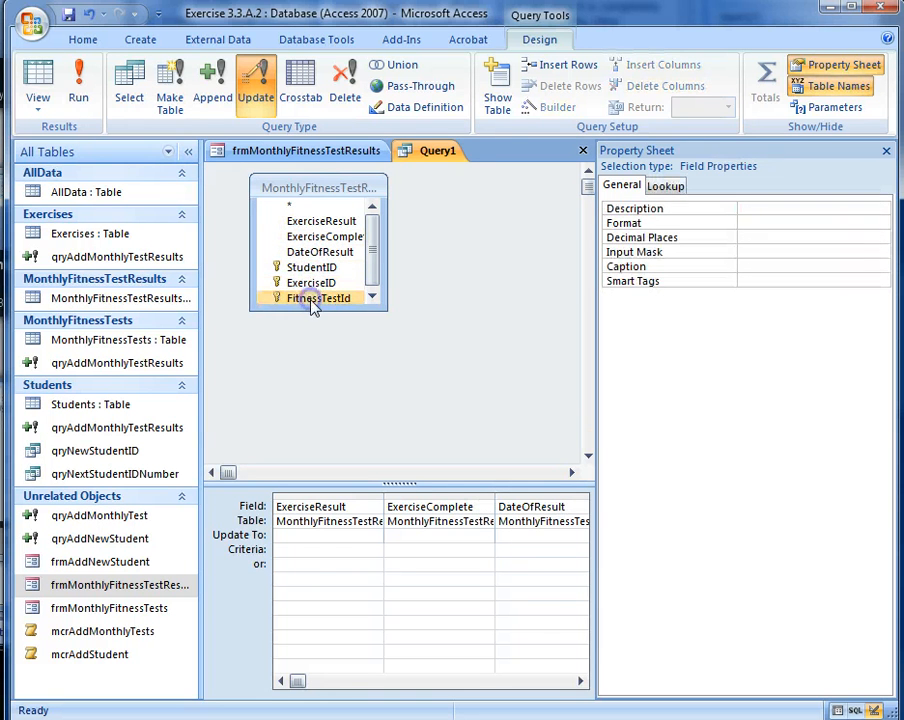
- Close the property sheet and lengthen the MonthlyFitnessTestResults field list so that all its fields fit
left_click(370, 535)
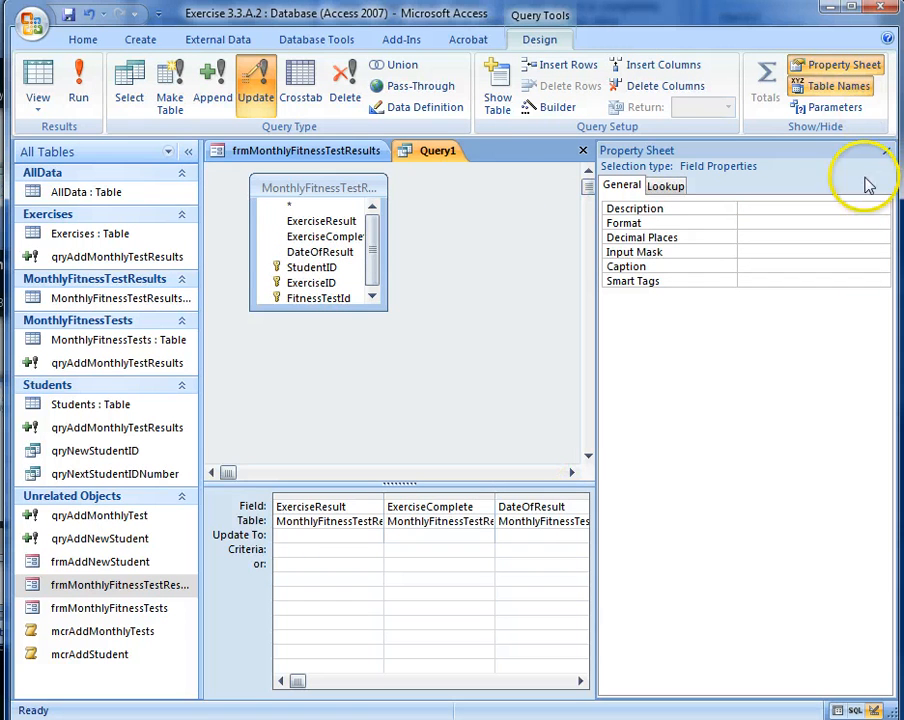
left_click(886, 152)
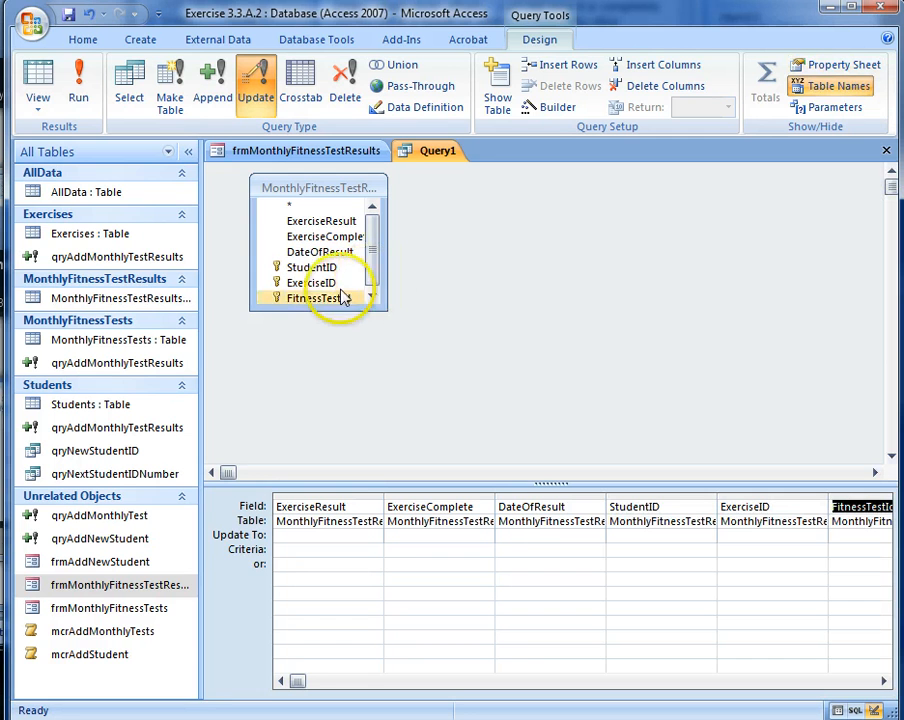
left_click_drag(311, 308, 310, 316)
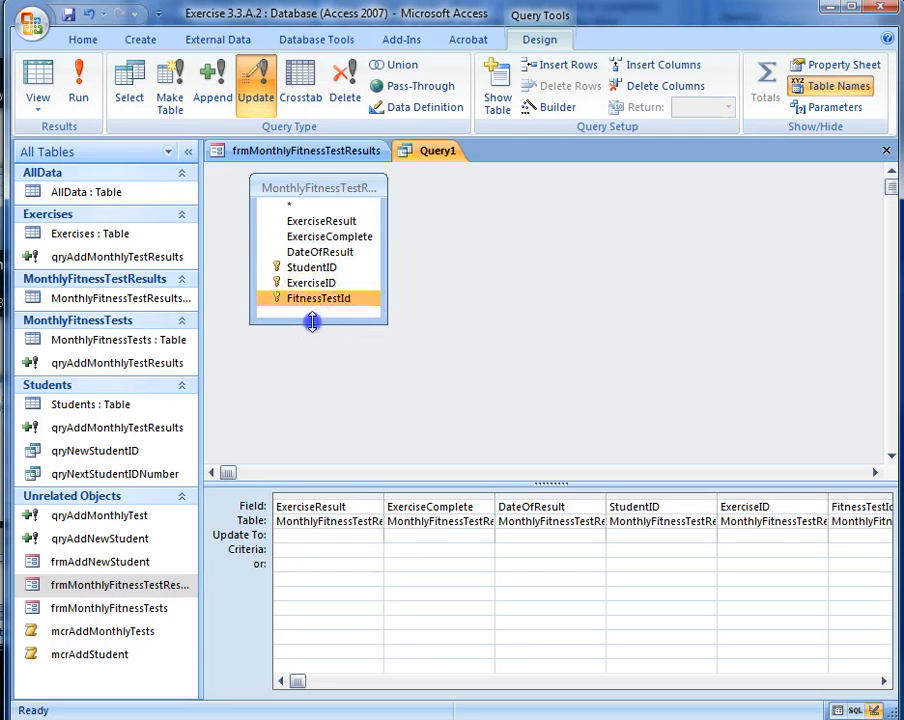
- Build the FitnessTestId criterion as Forms![frmMonthlyFitnessTestResults]![FitnessTestId] with the Expression Builder
left_click(867, 534)
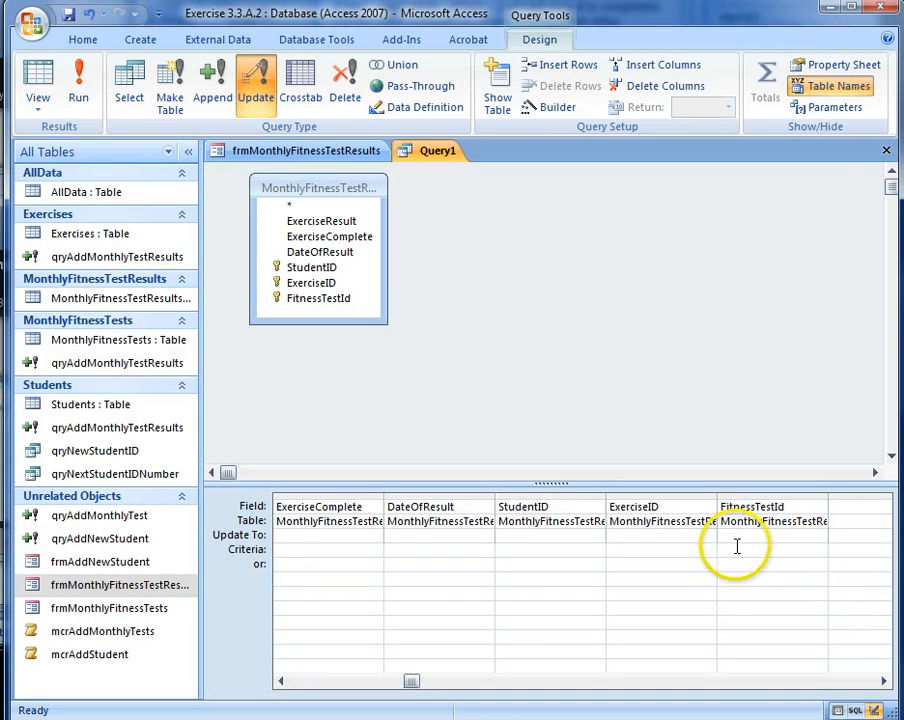
right_click(734, 550)
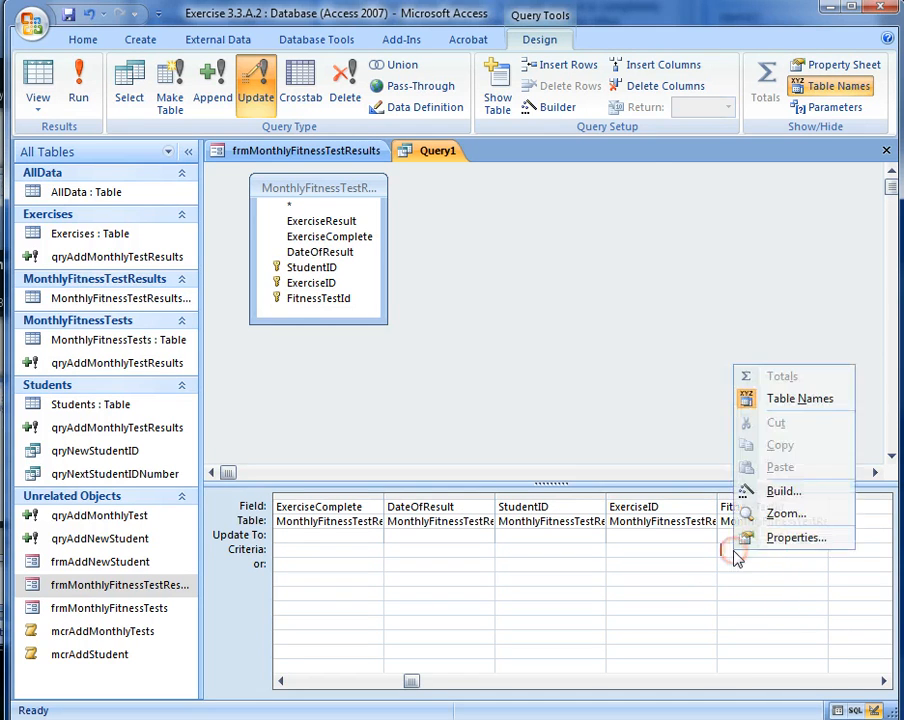
left_click(776, 492)
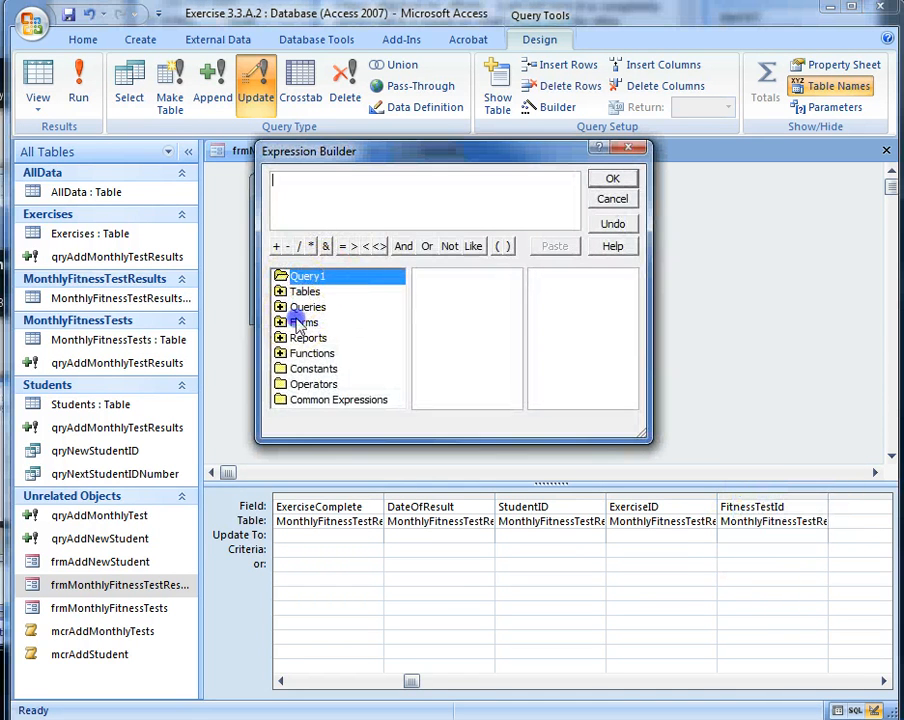
double_click(298, 320)
double_click(328, 329)
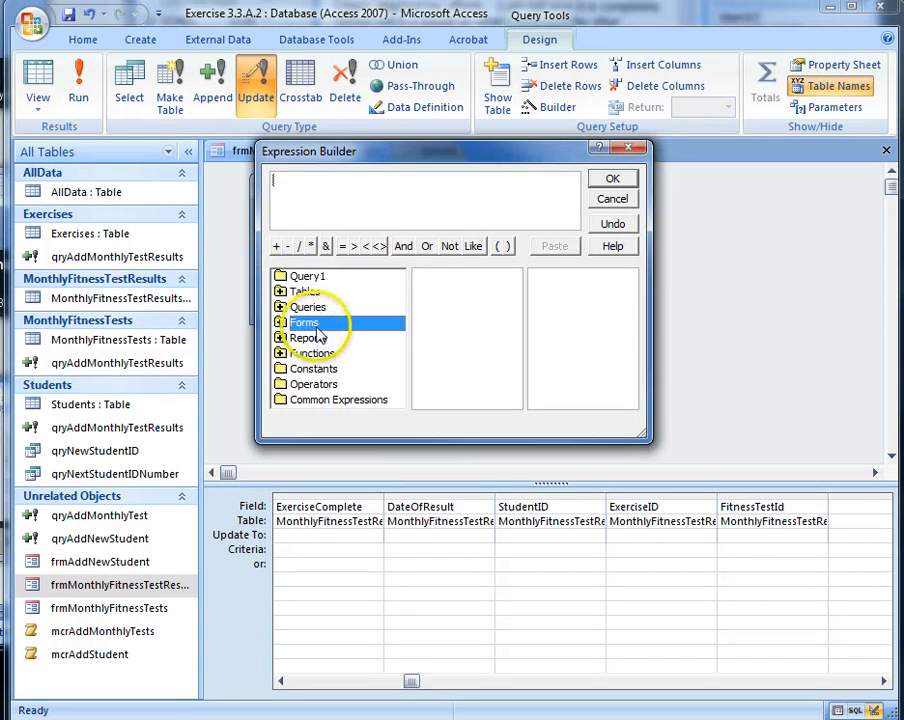
double_click(314, 323)
double_click(325, 340)
left_click(333, 368)
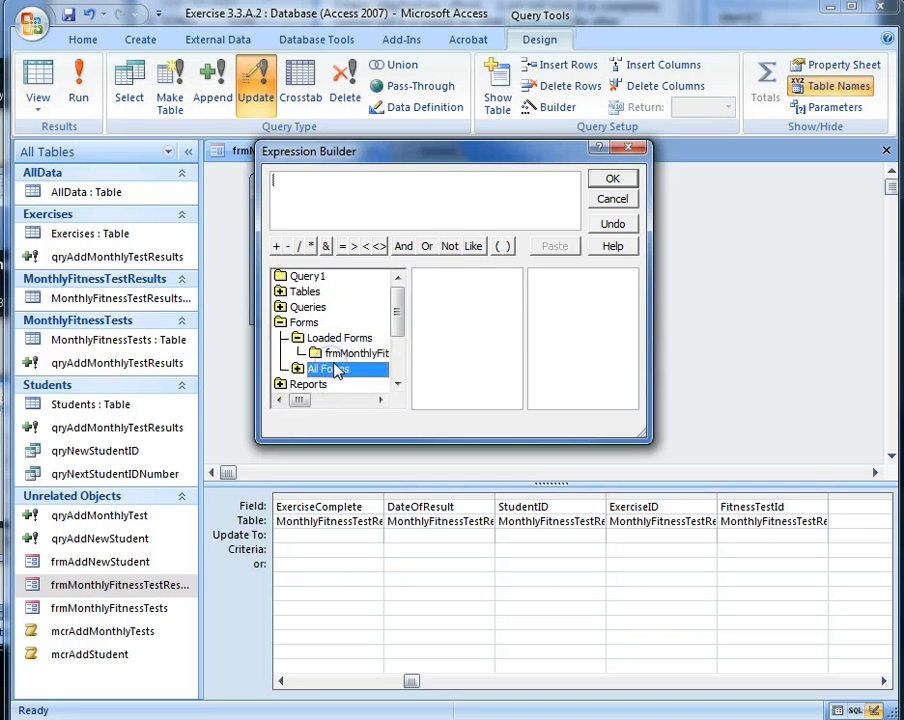
left_click(350, 353)
left_click_drag(511, 333, 515, 392)
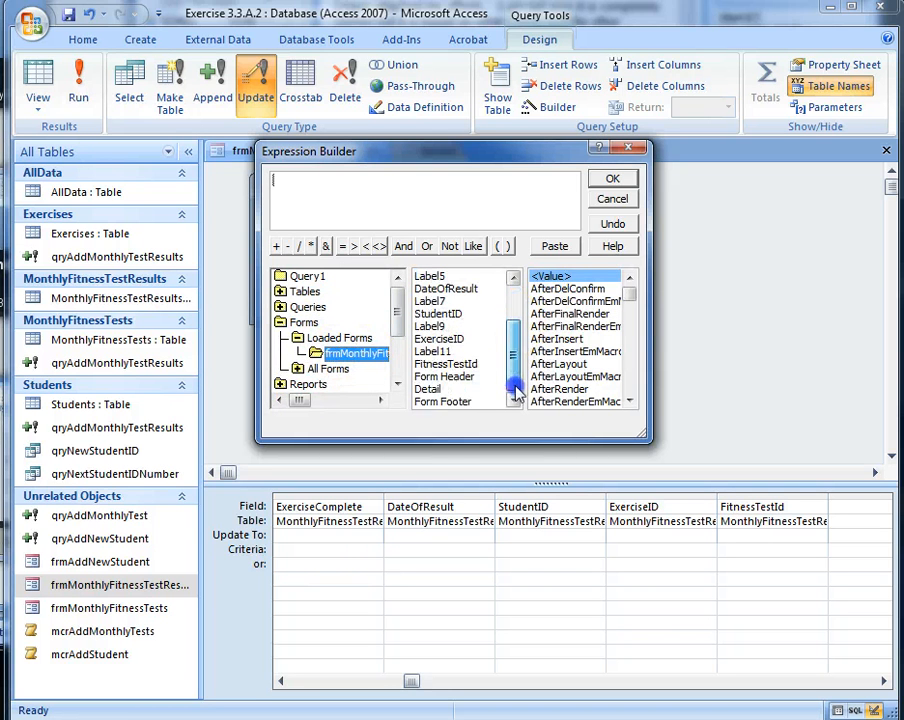
double_click(459, 366)
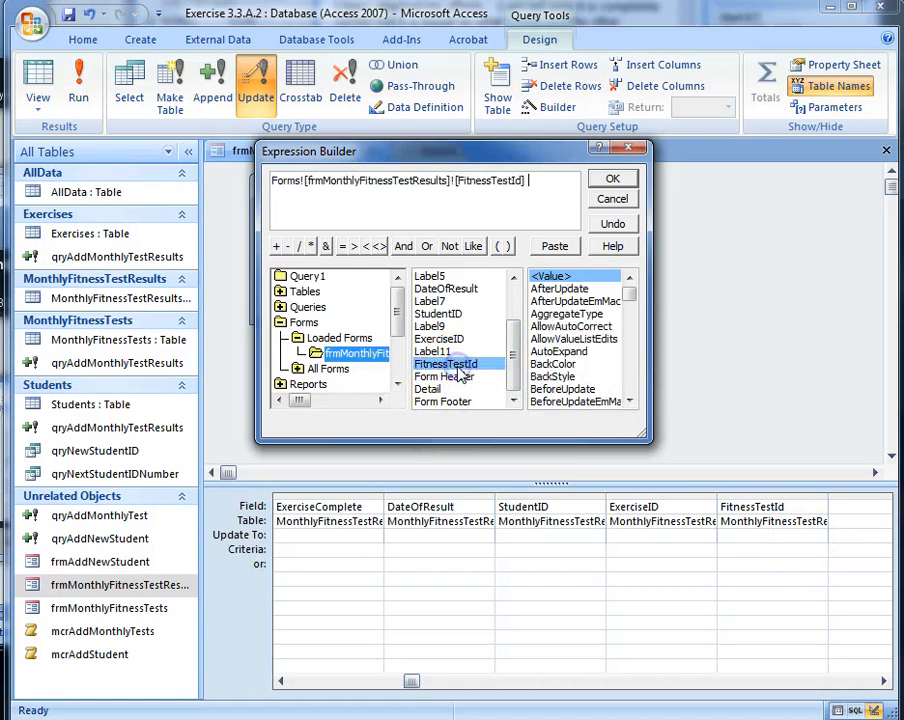
left_click(598, 178)
- Build the ExerciseID criterion as Forms![frmMonthlyFitnessTestResults]![ExerciseID] with the Expression Builder
right_click(650, 553)
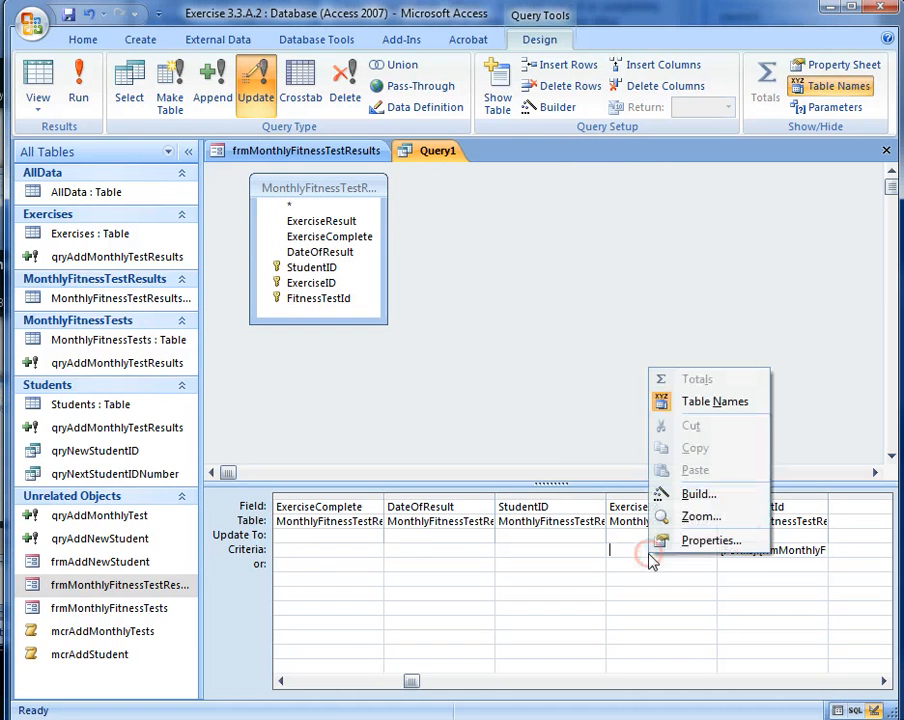
left_click(690, 490)
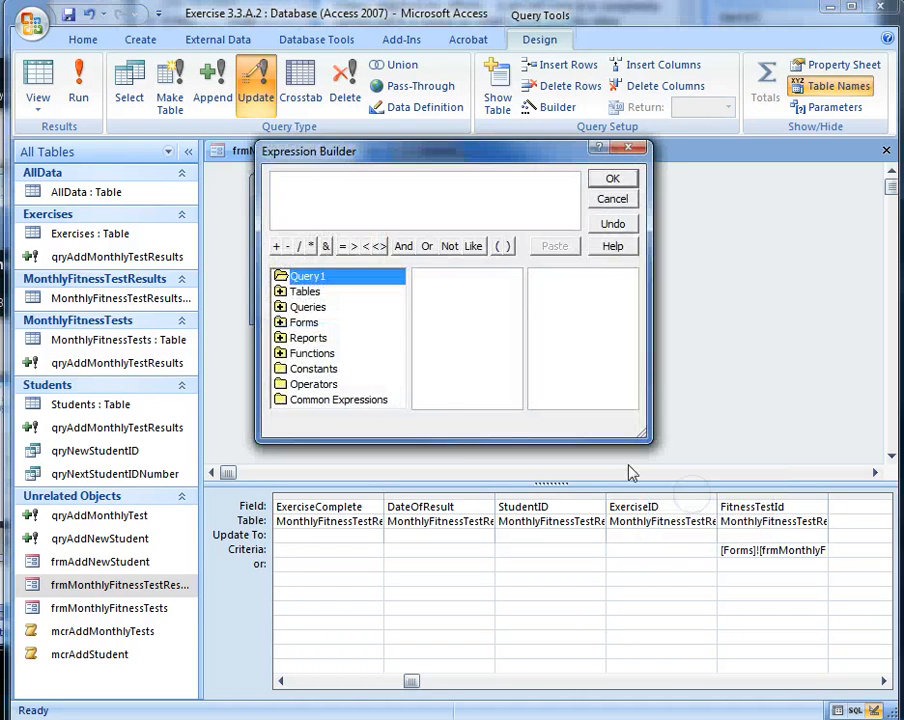
double_click(290, 329)
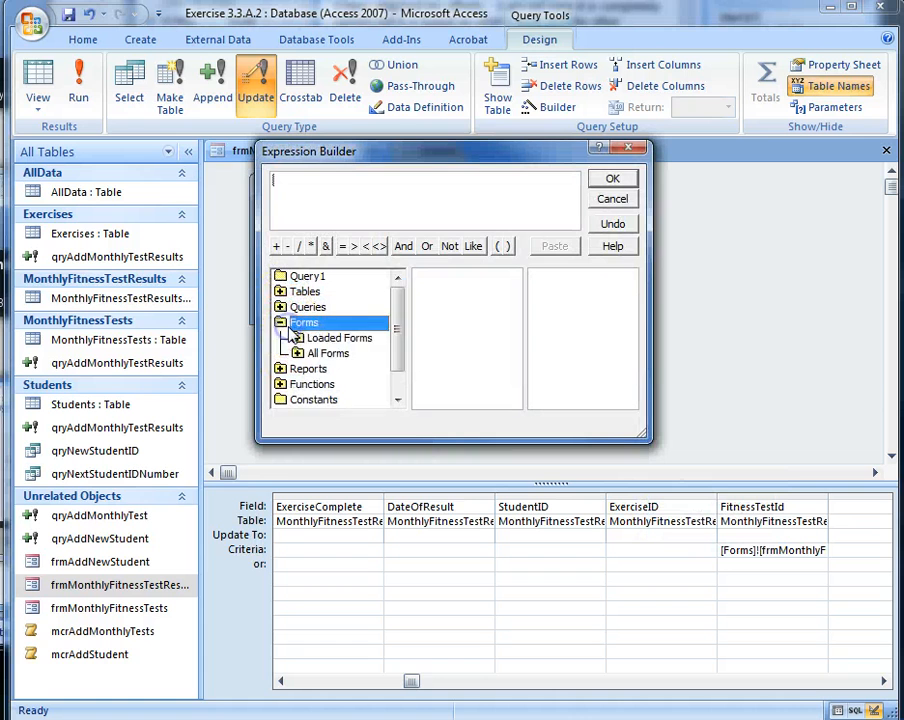
double_click(325, 338)
left_click(325, 353)
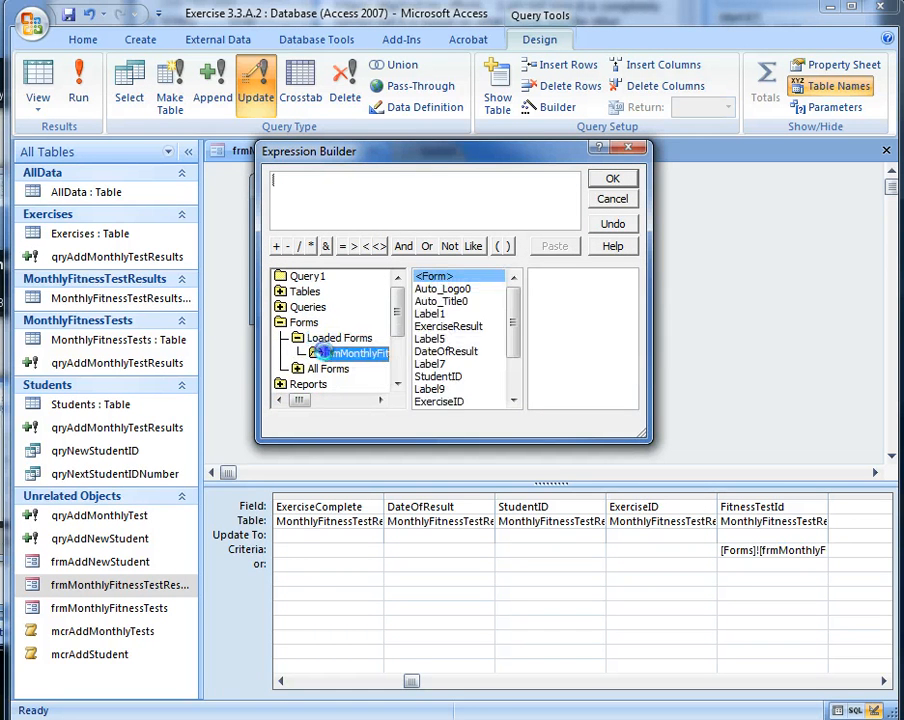
left_click(516, 402)
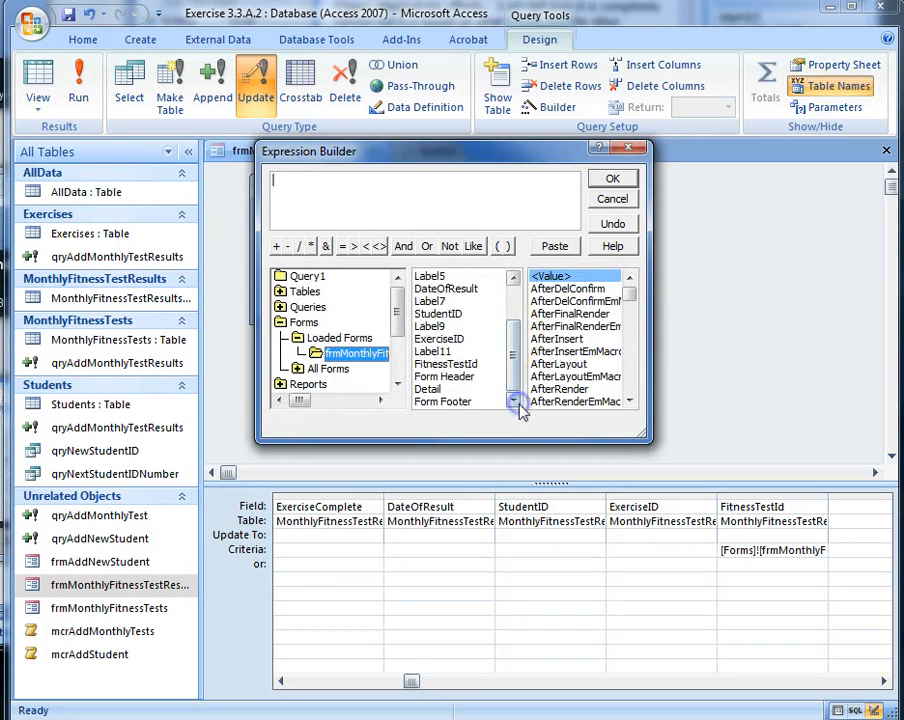
double_click(420, 339)
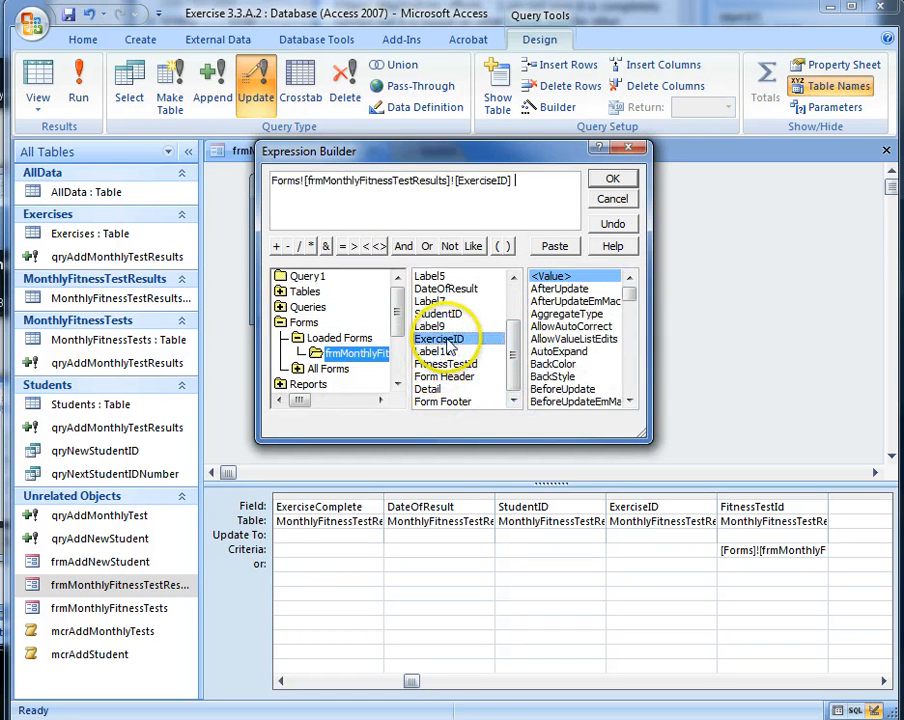
left_click(614, 180)
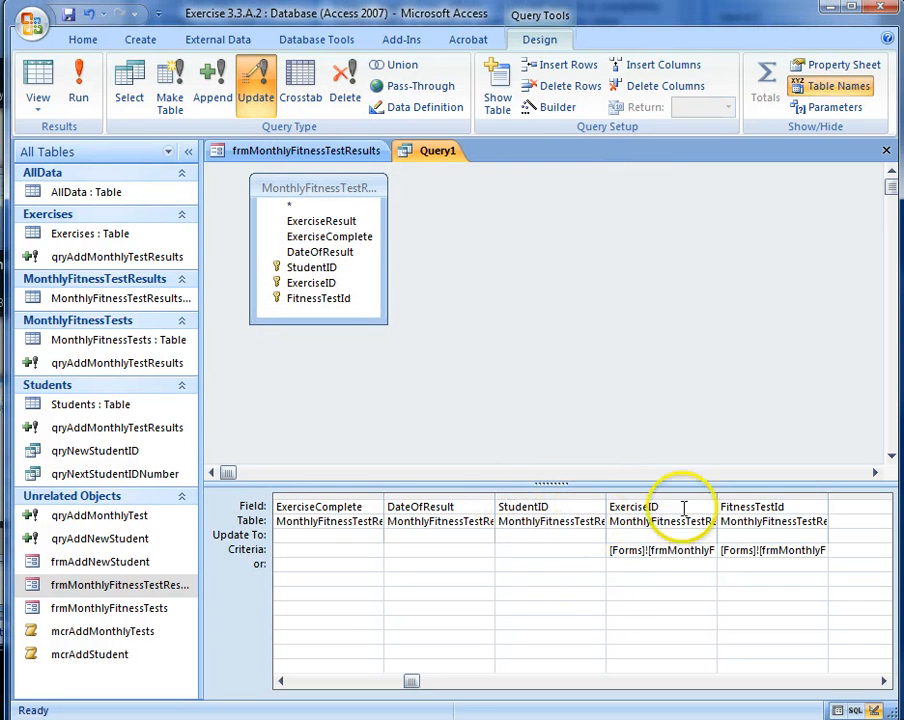
- Build the StudentID criterion from the StudentID control of the loaded frmMonthlyFitnessTestResults form with the Expression Builder
right_click(512, 546)
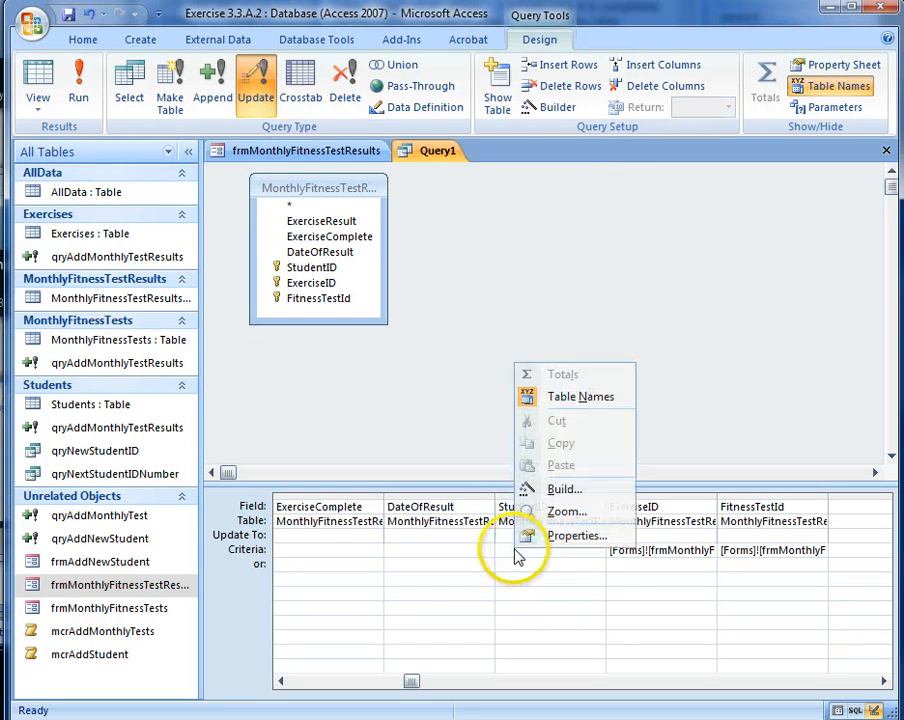
left_click(557, 489)
double_click(305, 322)
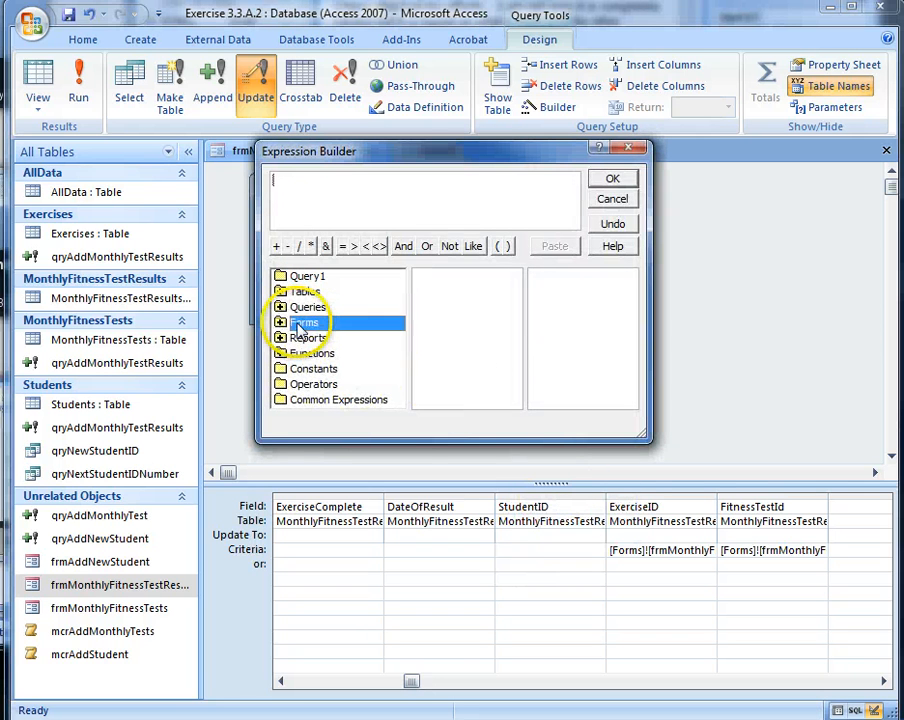
double_click(312, 339)
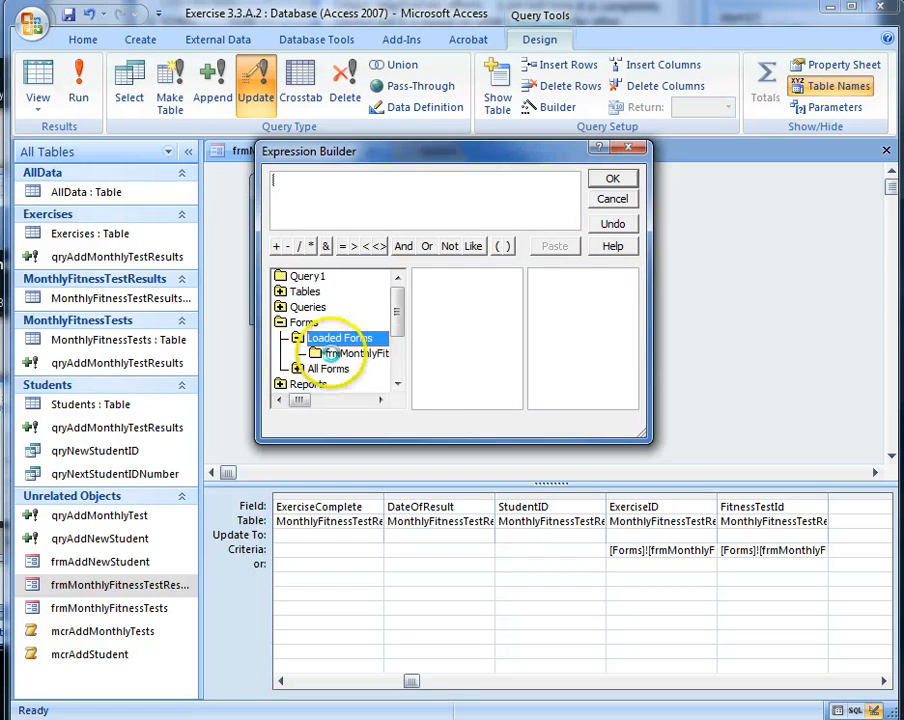
left_click(330, 353)
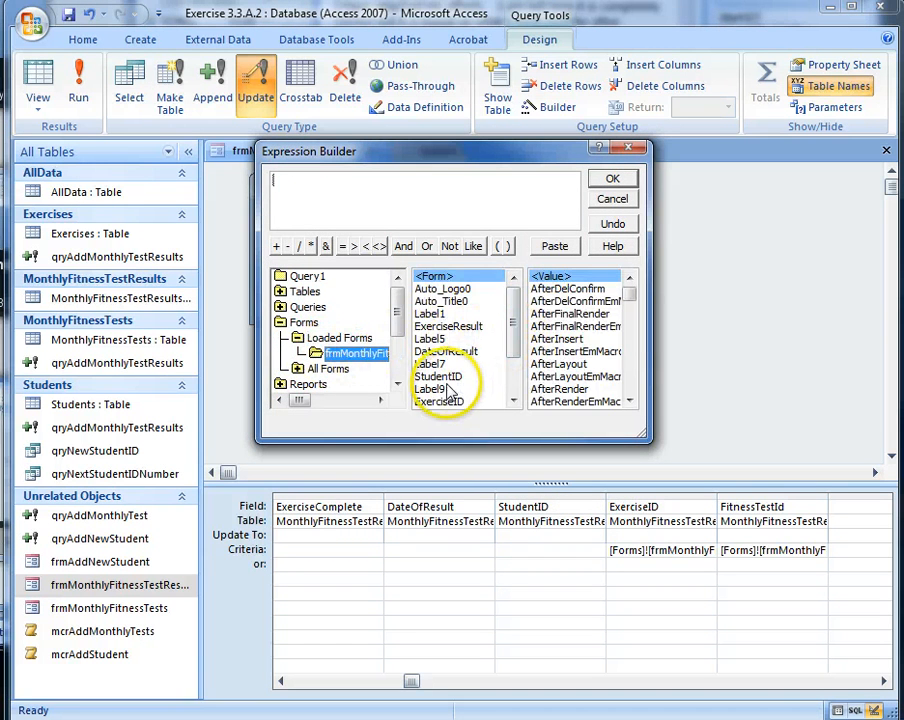
double_click(438, 376)
left_click(612, 178)
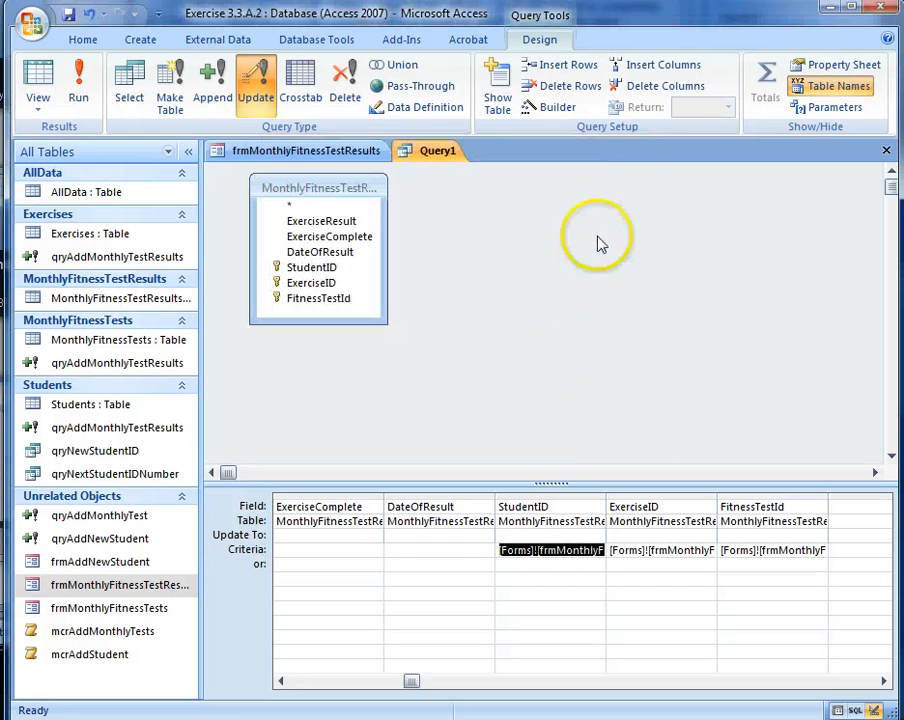
- Build the DateOfResult criterion from the DateOfResult control of the loaded frmMonthlyFitnessTestResults form with the Expression Builder
right_click(420, 548)
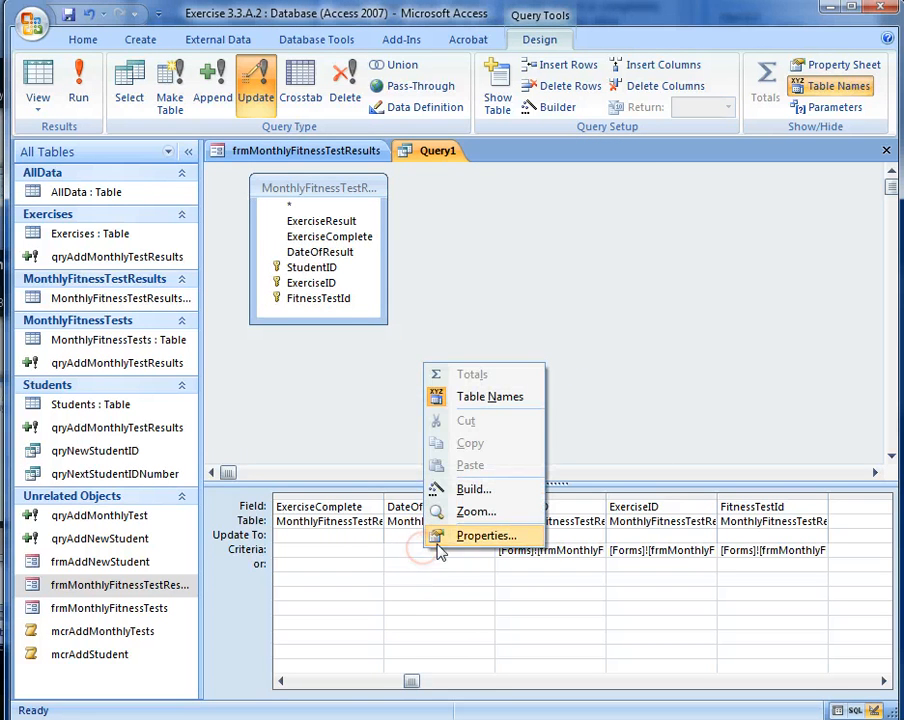
left_click(470, 489)
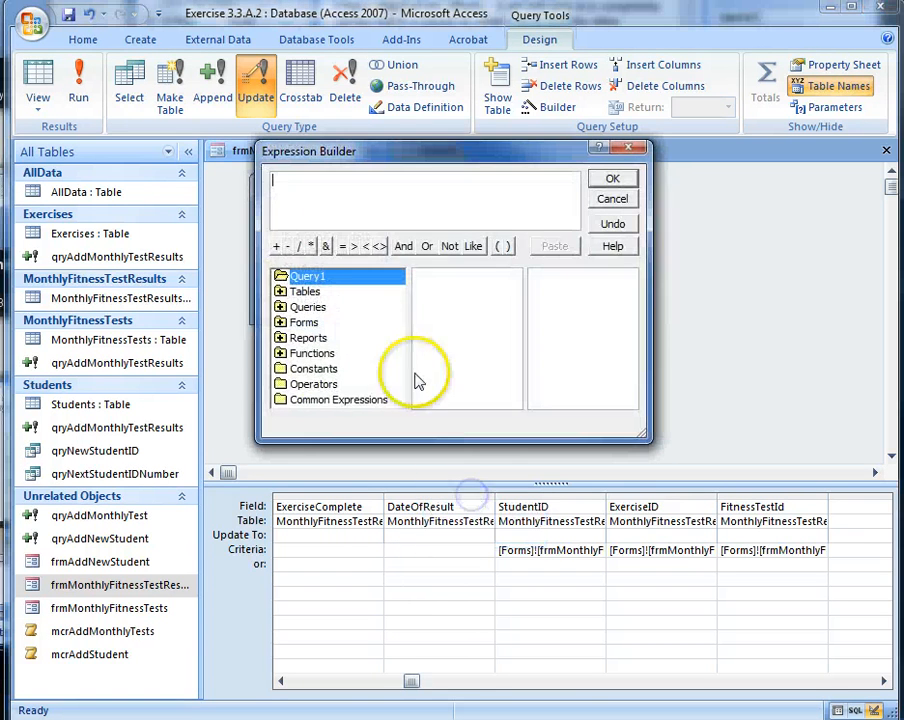
double_click(302, 322)
left_click(315, 339)
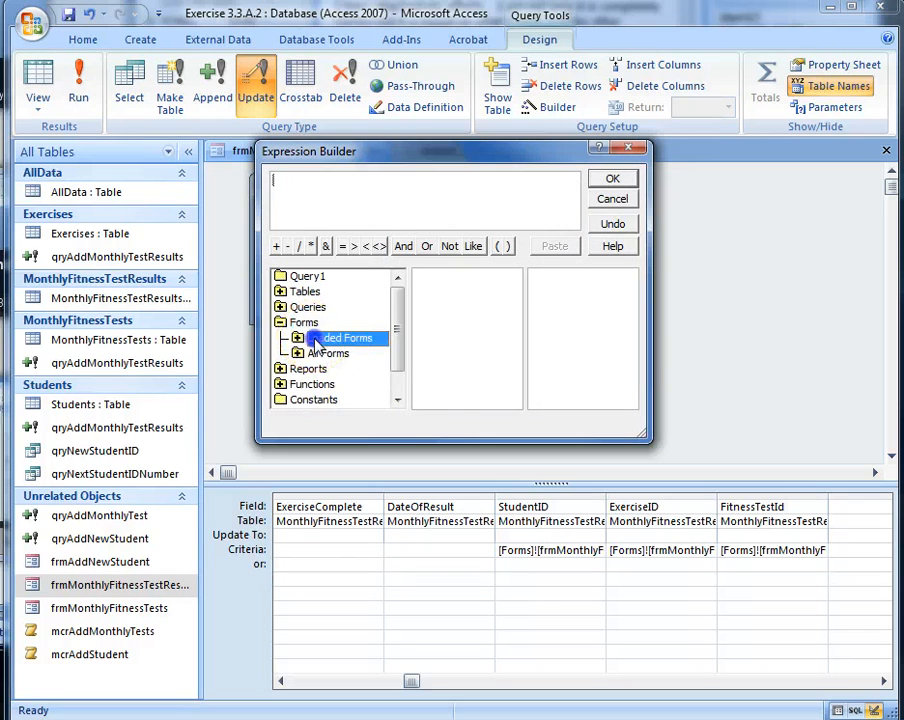
double_click(315, 340)
left_click(332, 352)
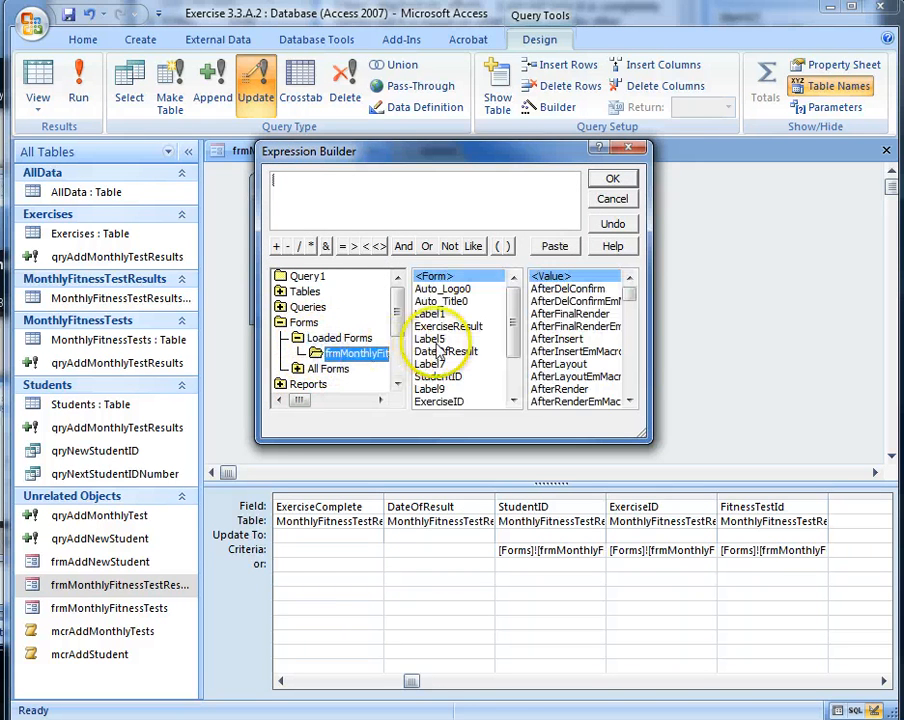
left_click(443, 353)
double_click(443, 353)
left_click(612, 178)
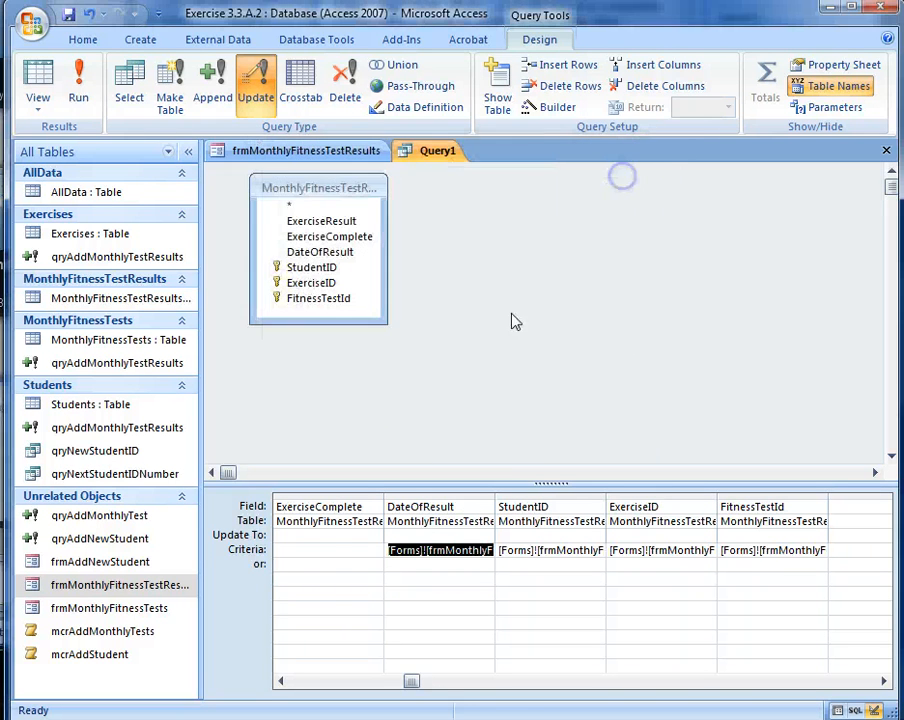
- Move the DateOfResult expression from the Criteria row to the Update To row of the same column
left_click(281, 681)
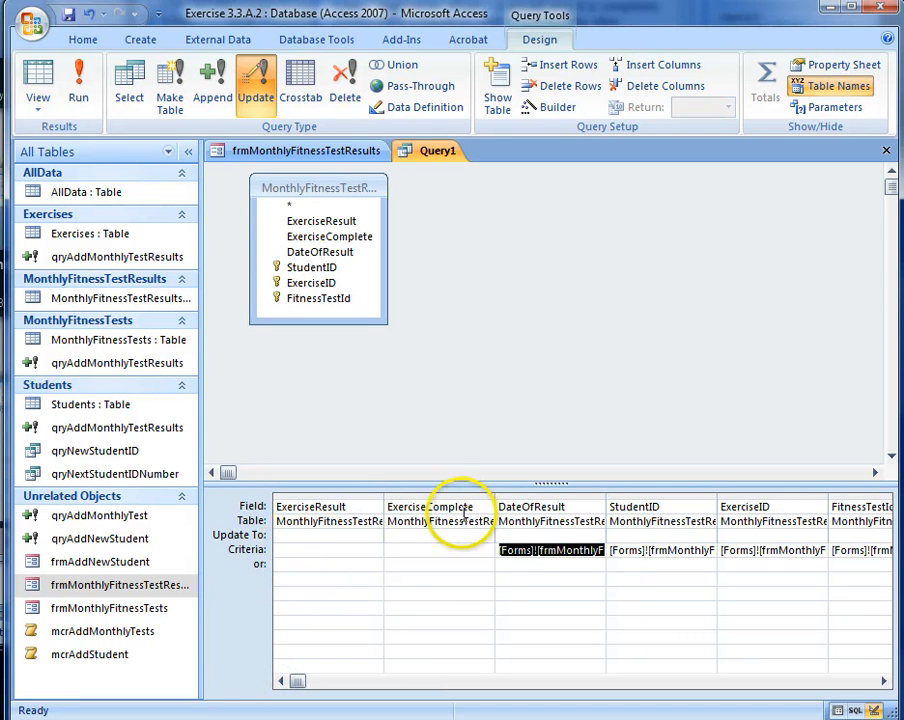
left_click(508, 538)
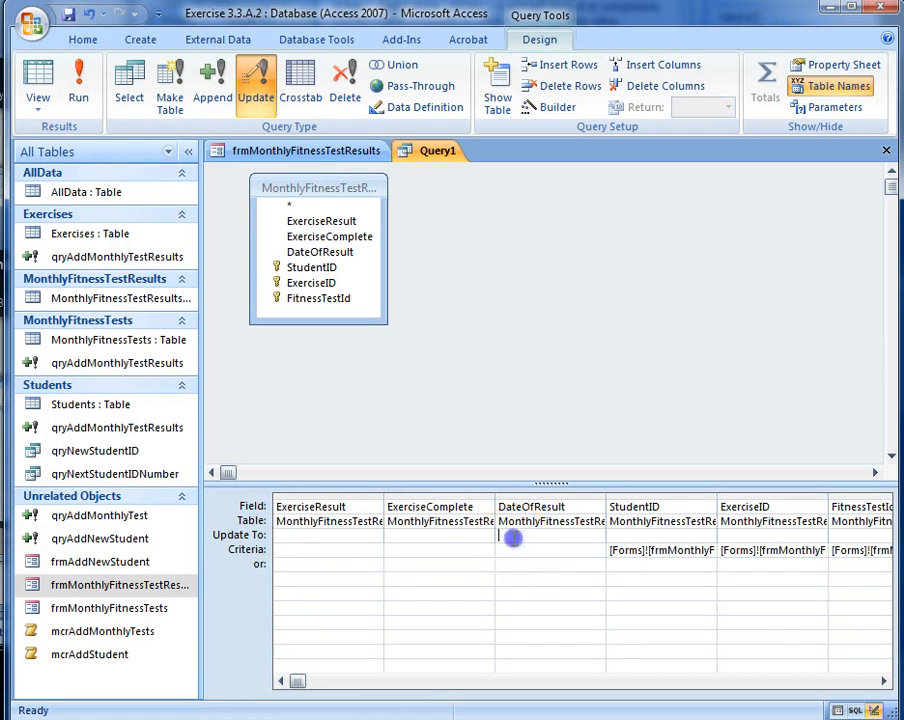
left_click(308, 538)
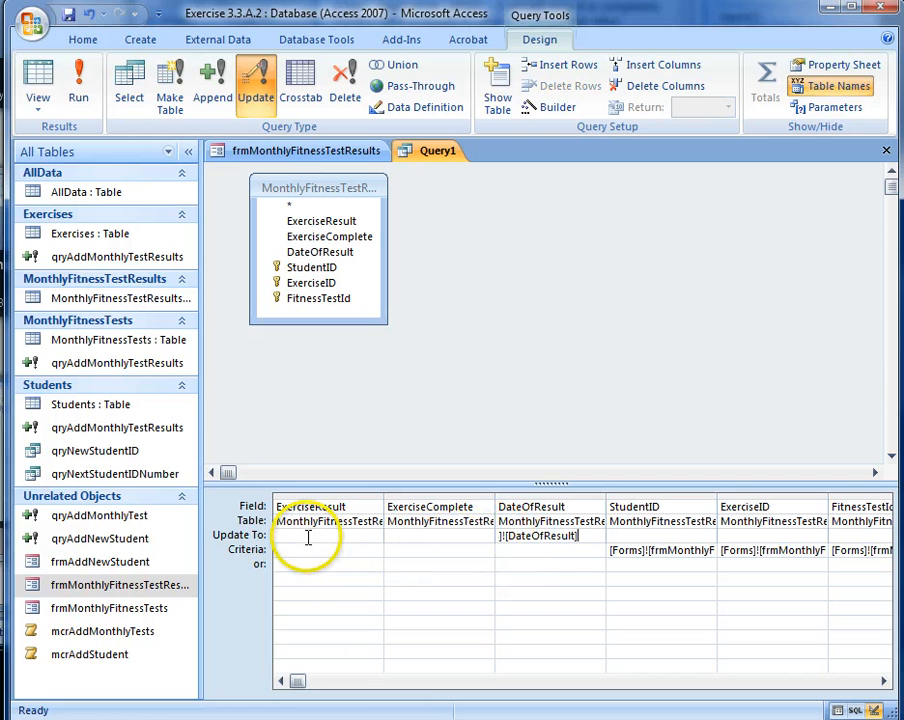
- Set the Update To expression of ExerciseResult to Forms![frmMonthlyFitnessTestResults]![ExerciseResult] and that of ExerciseComplete to Yes
right_click(308, 538)
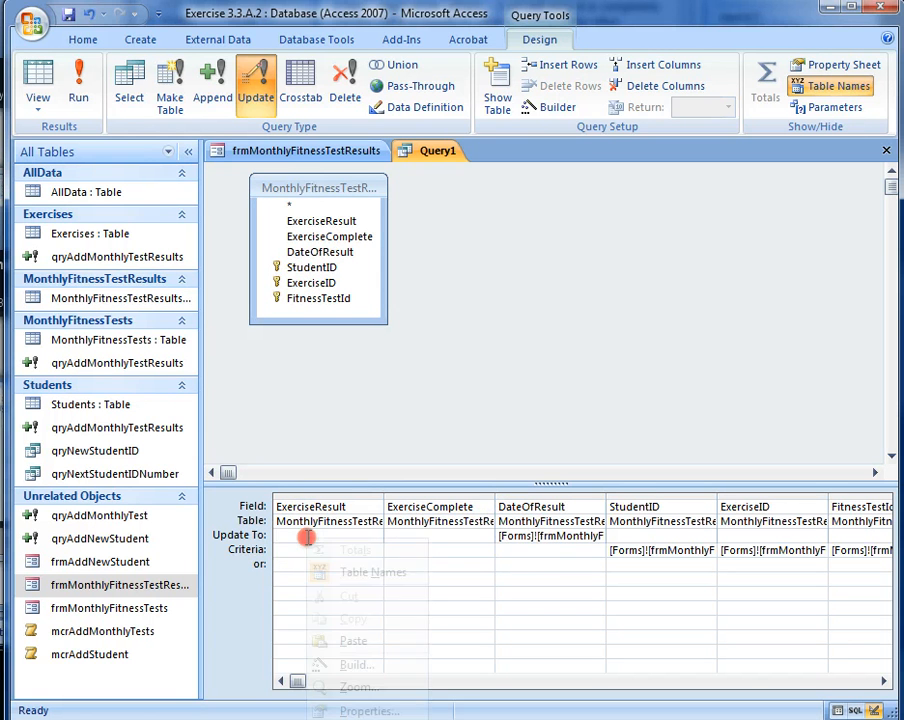
left_click(350, 665)
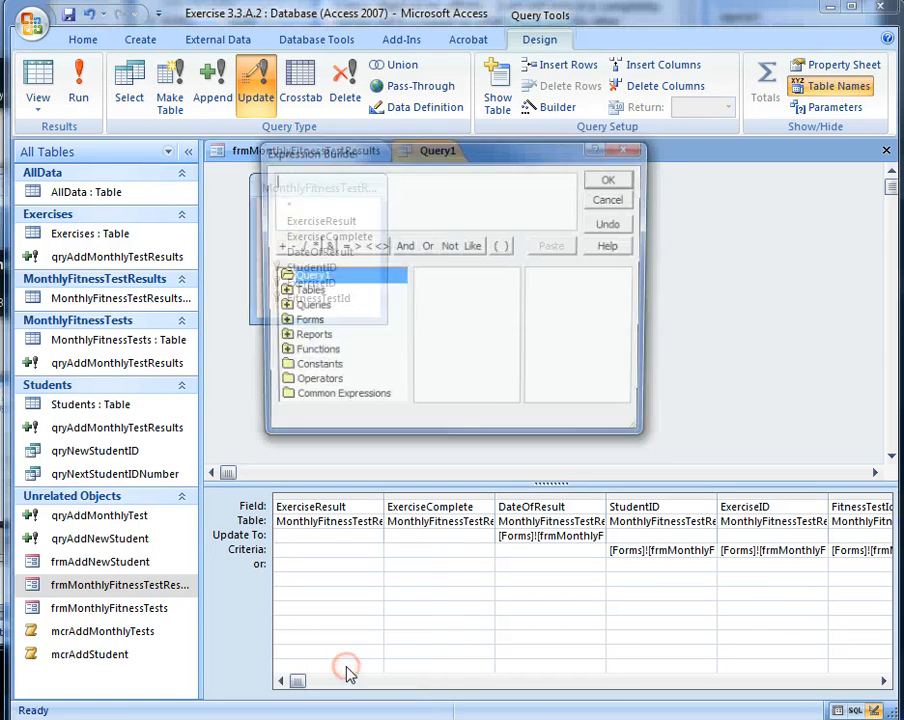
double_click(292, 323)
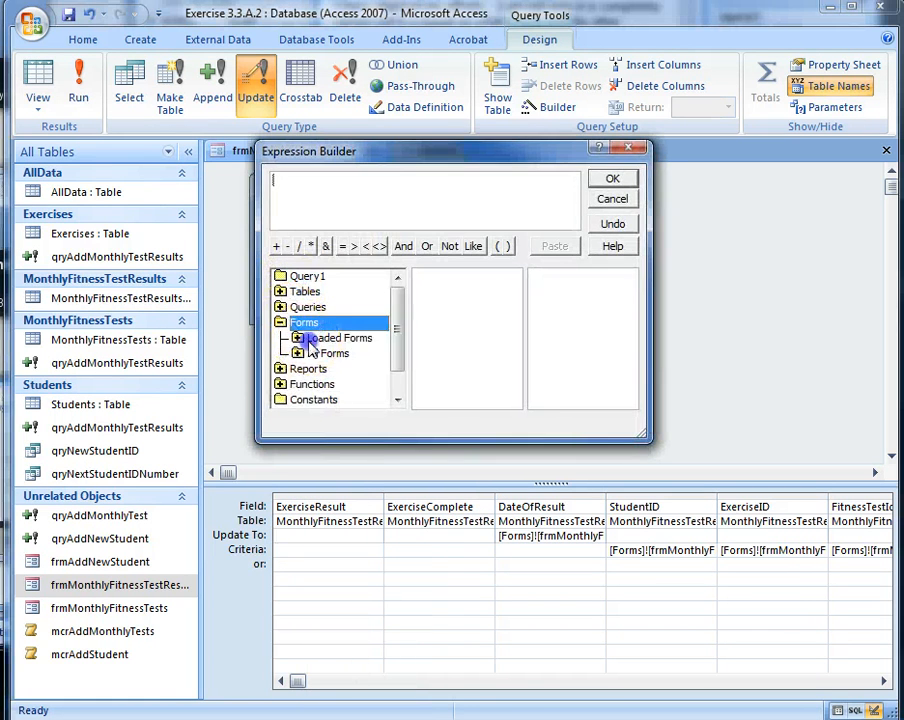
double_click(305, 339)
left_click(330, 352)
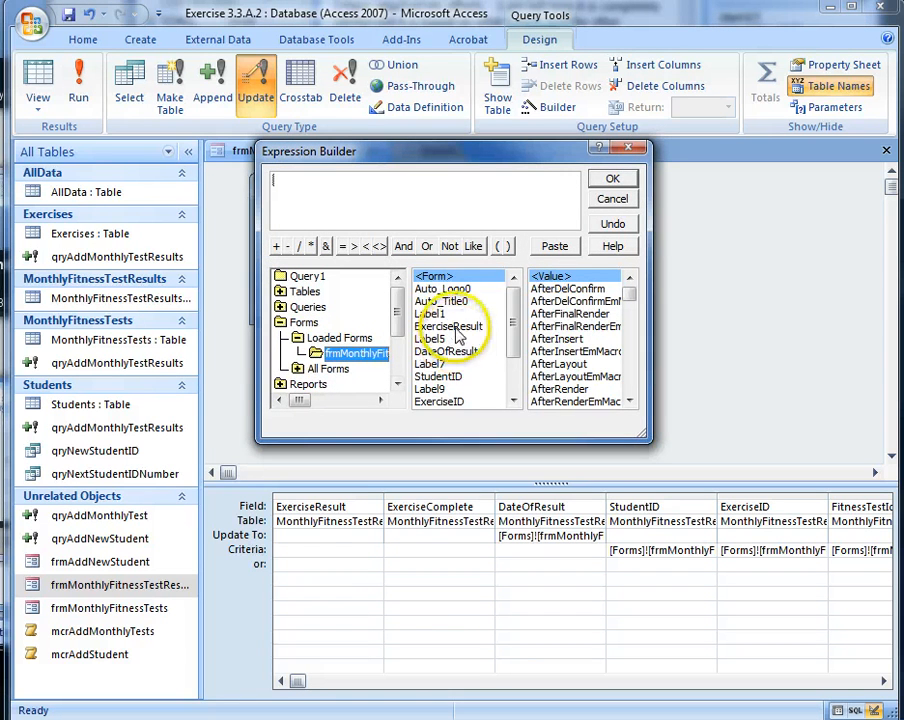
double_click(448, 326)
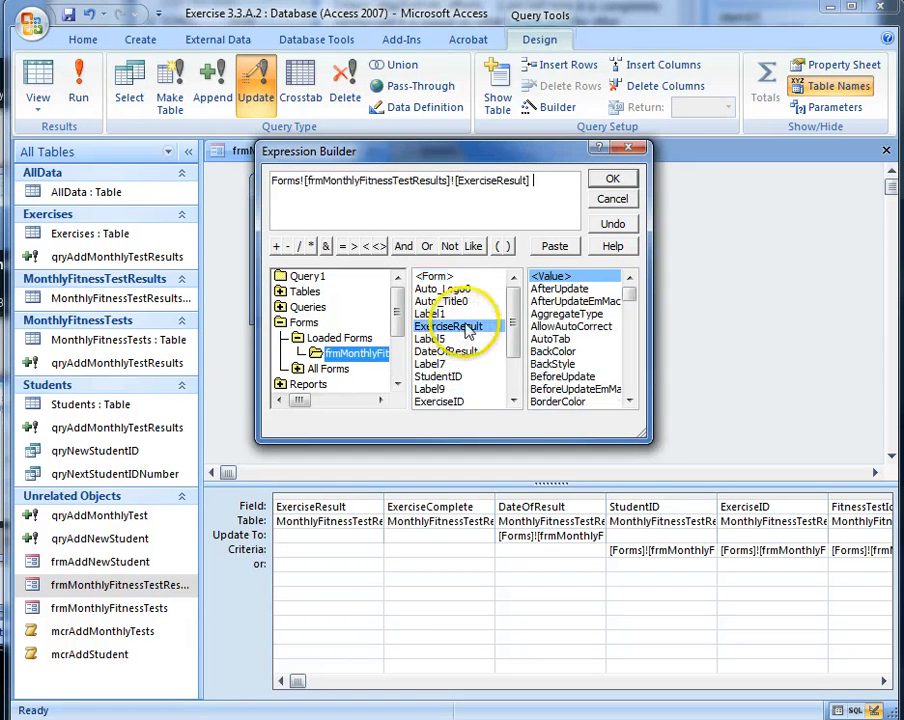
left_click(610, 178)
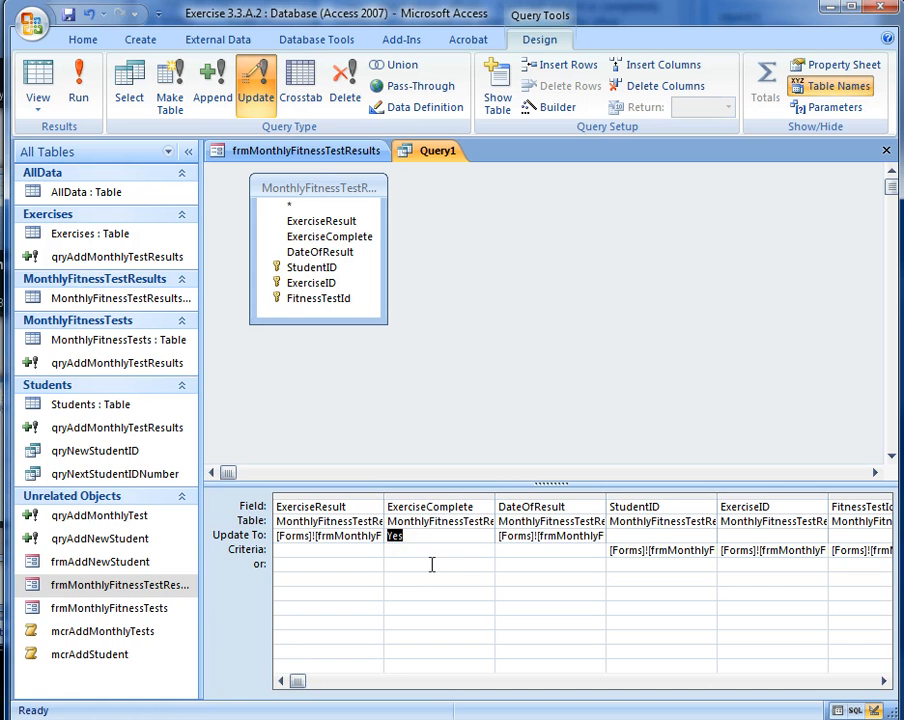
- Save the update query as qryUpdateResult
key("ctrl+s")
type("qryUpdateResult")
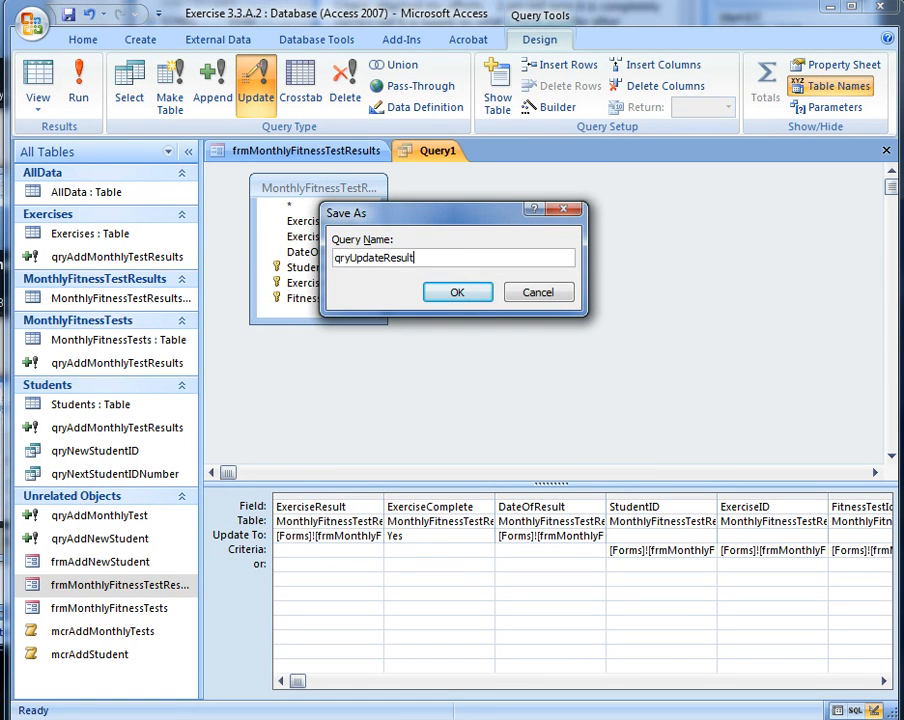
key("Return")
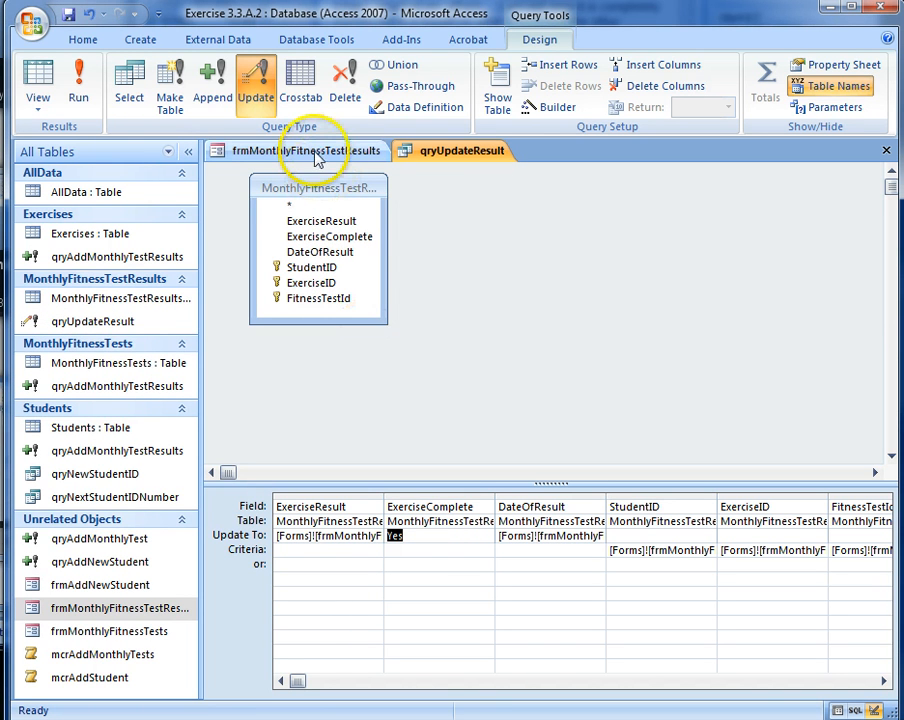
- Open the MonthlyFitnessTests table to review its test months and years, and close it again
left_click(138, 369)
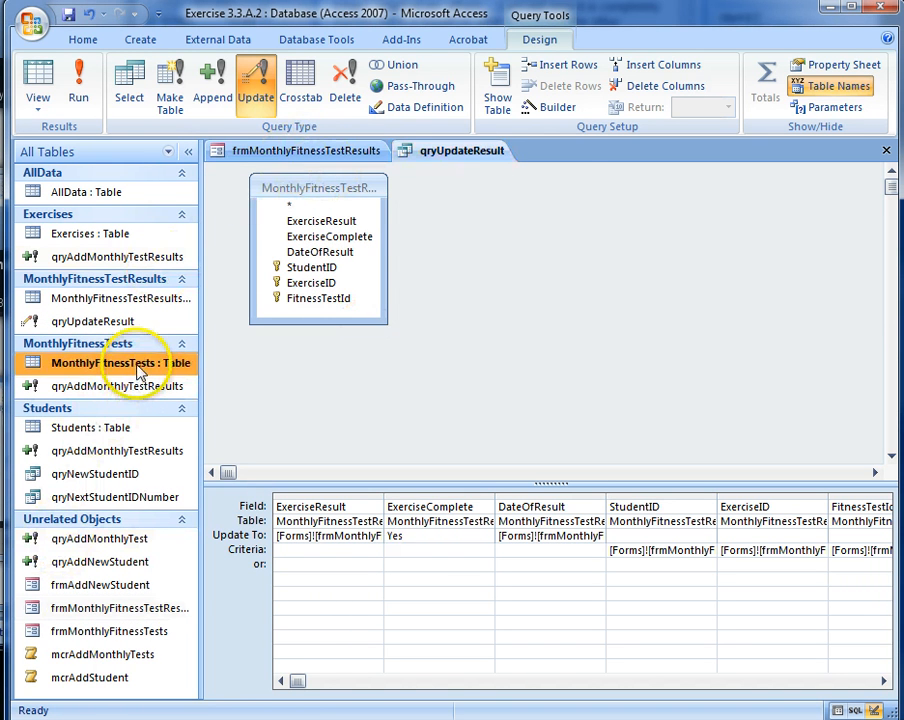
double_click(138, 369)
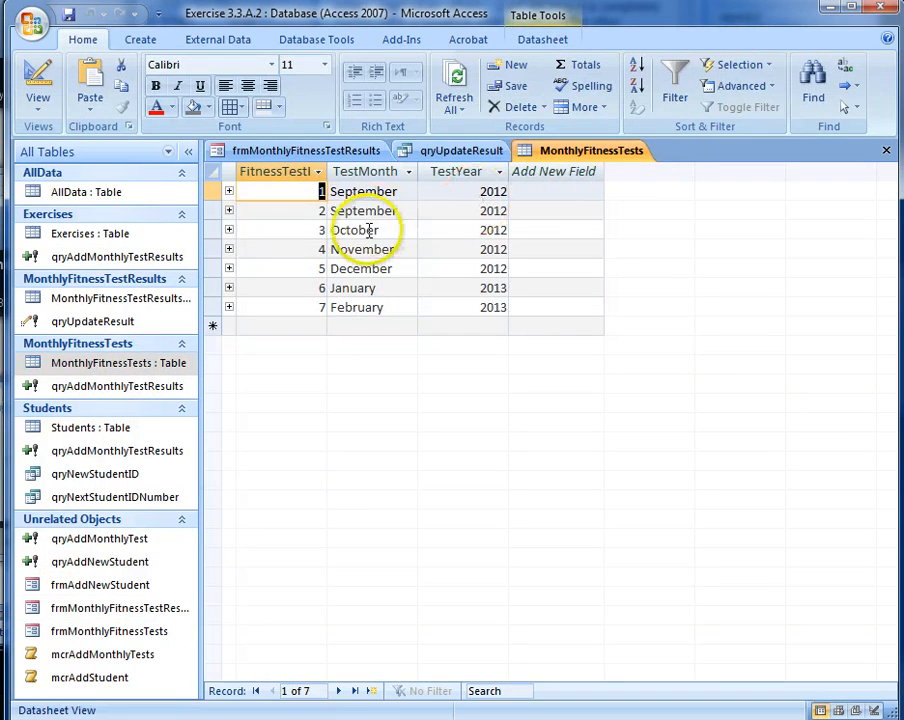
left_click(884, 150)
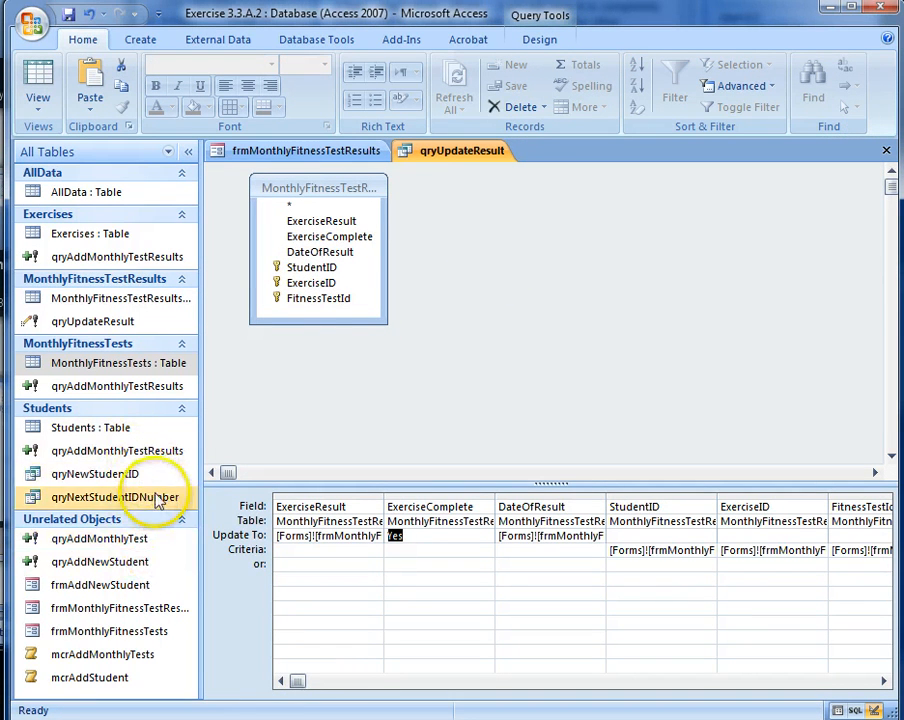
left_click(76, 328)
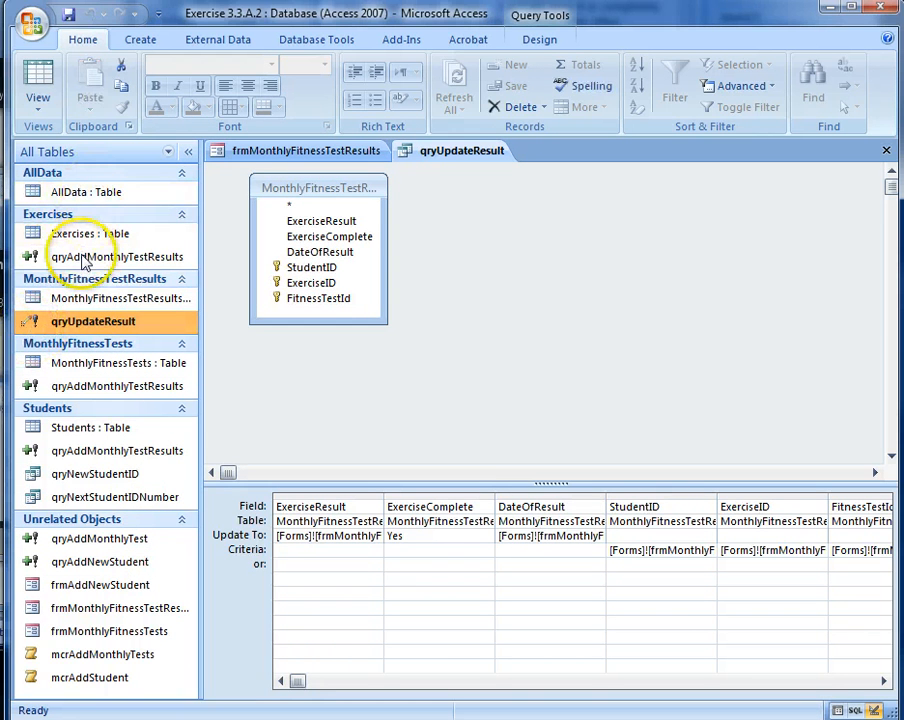
double_click(62, 362)
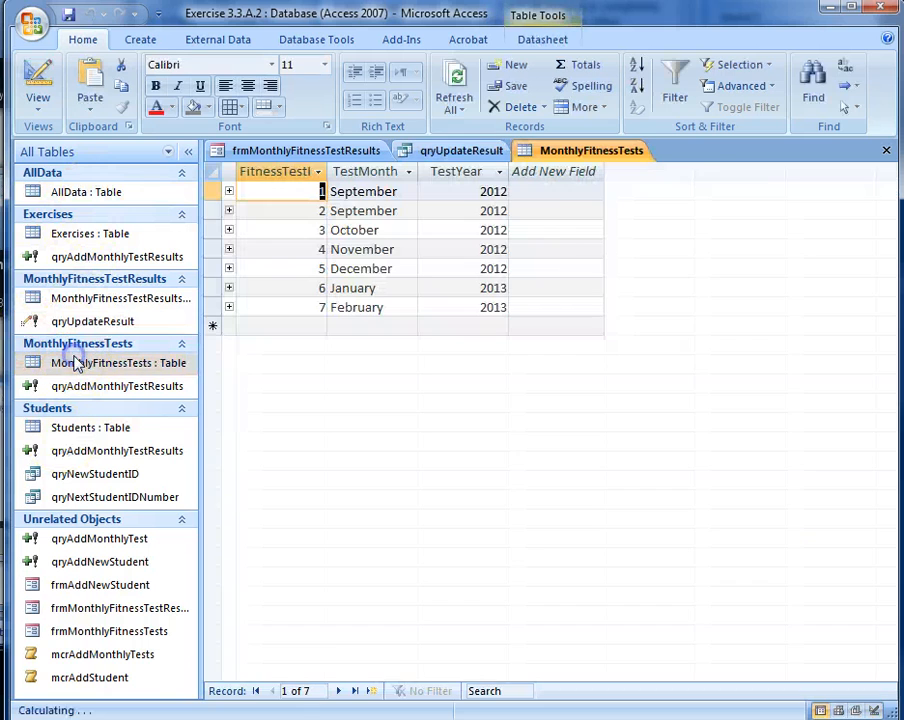
left_click(886, 150)
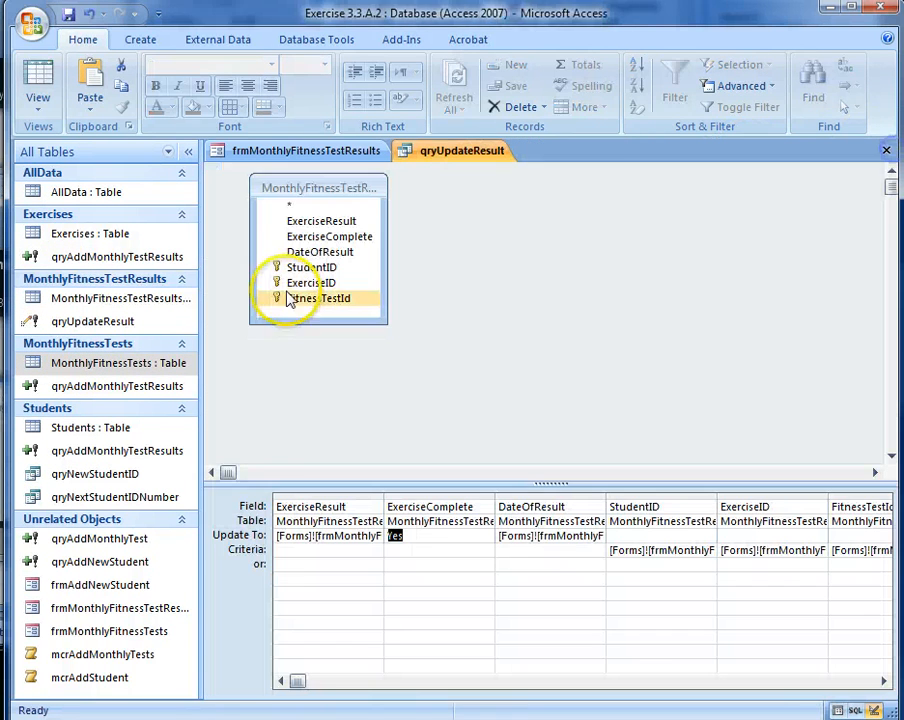
- Open the MonthlyFitnessTestResults table and examine the first record's completion flag, student, exercise and monthly test values
double_click(72, 297)
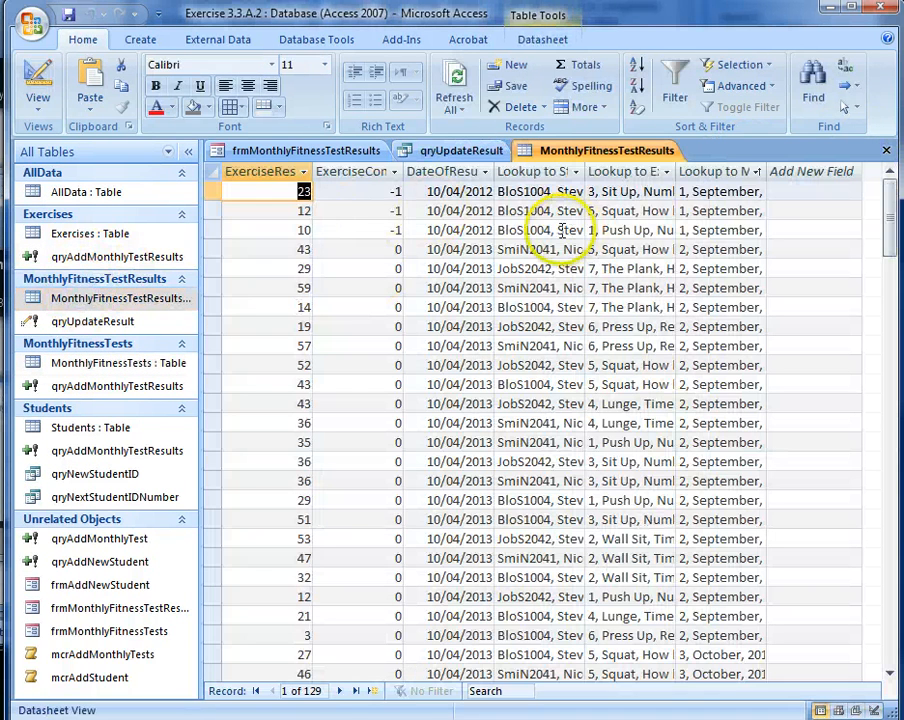
left_click(265, 252)
key("Up")
key("Up")
key("Up")
key("Tab")
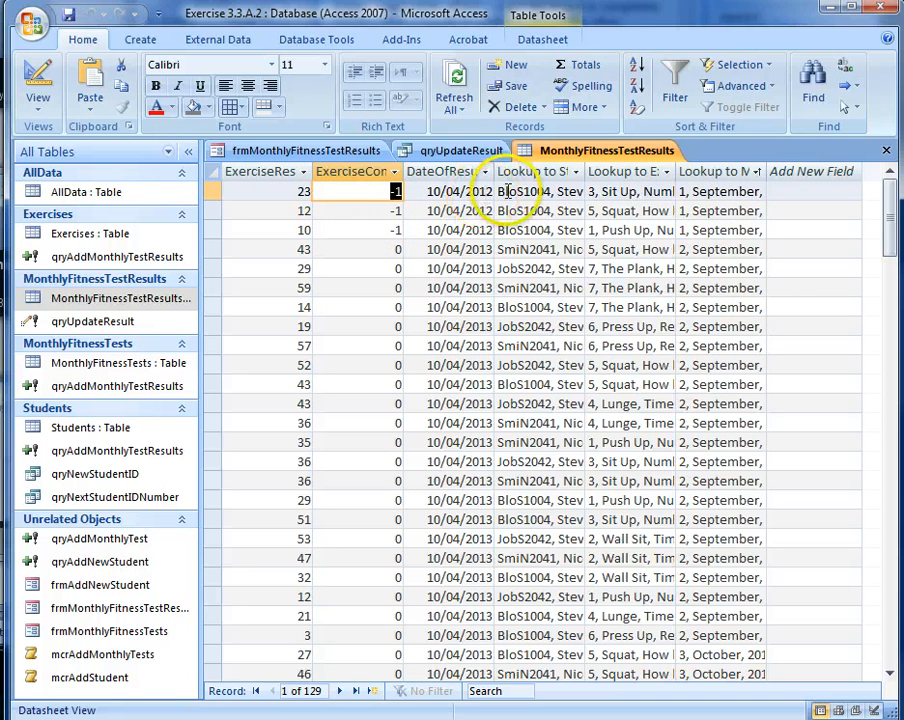
left_click(613, 191)
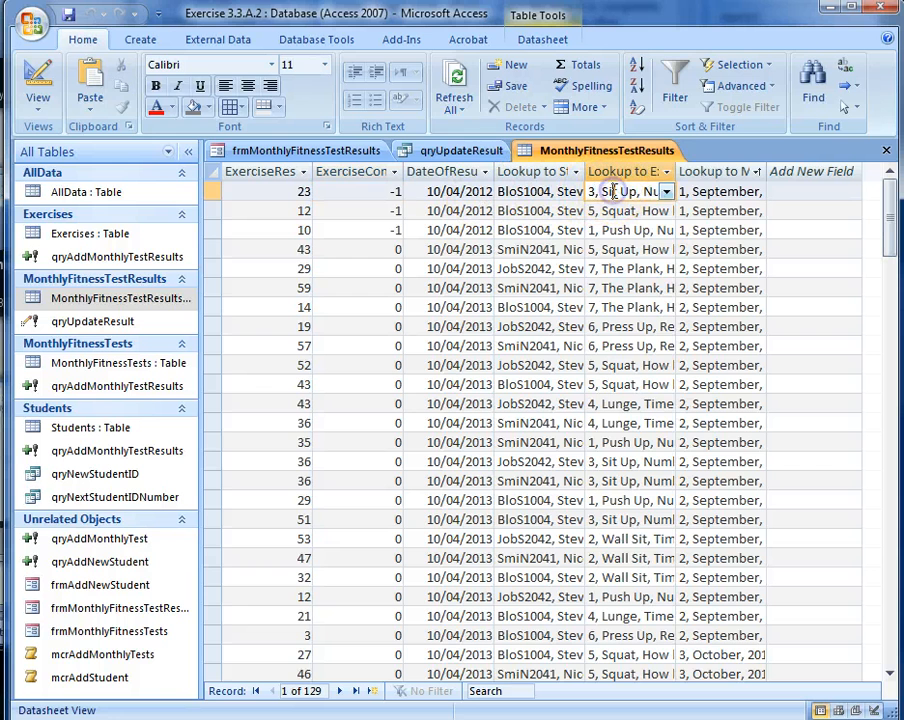
left_click(715, 191)
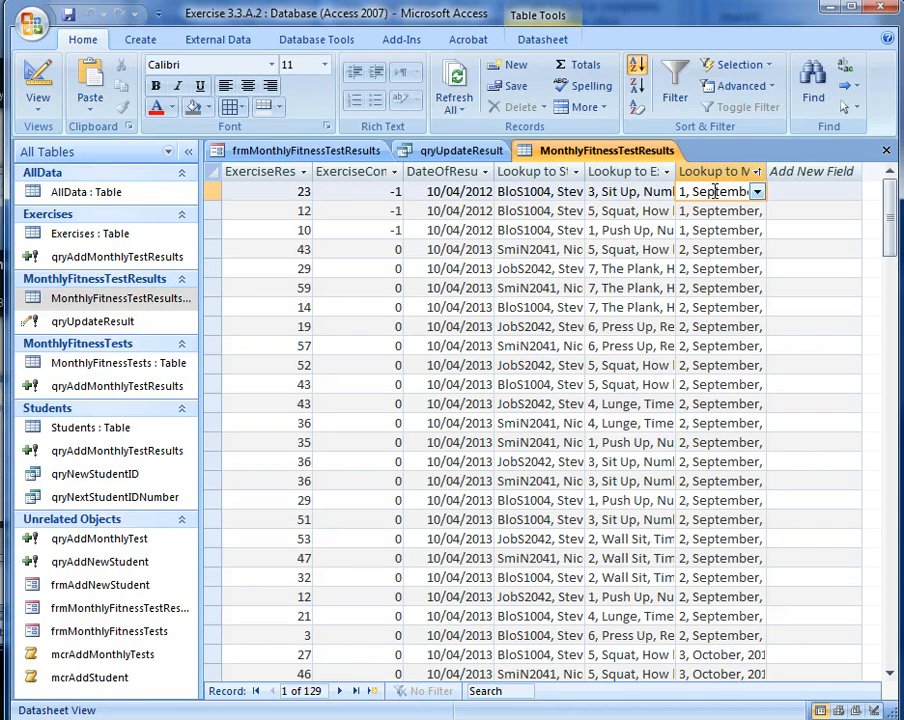
- In frmMonthlyFitnessTestResults, choose monthly test 1, September, 2012 and exercise 3, Sit Up
left_click(293, 152)
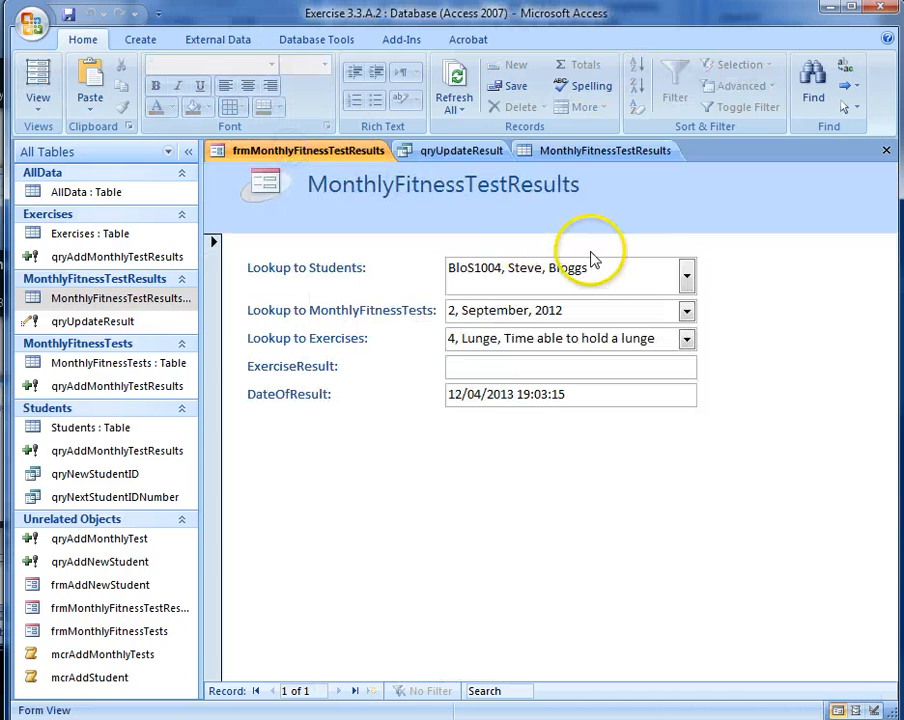
left_click(684, 313)
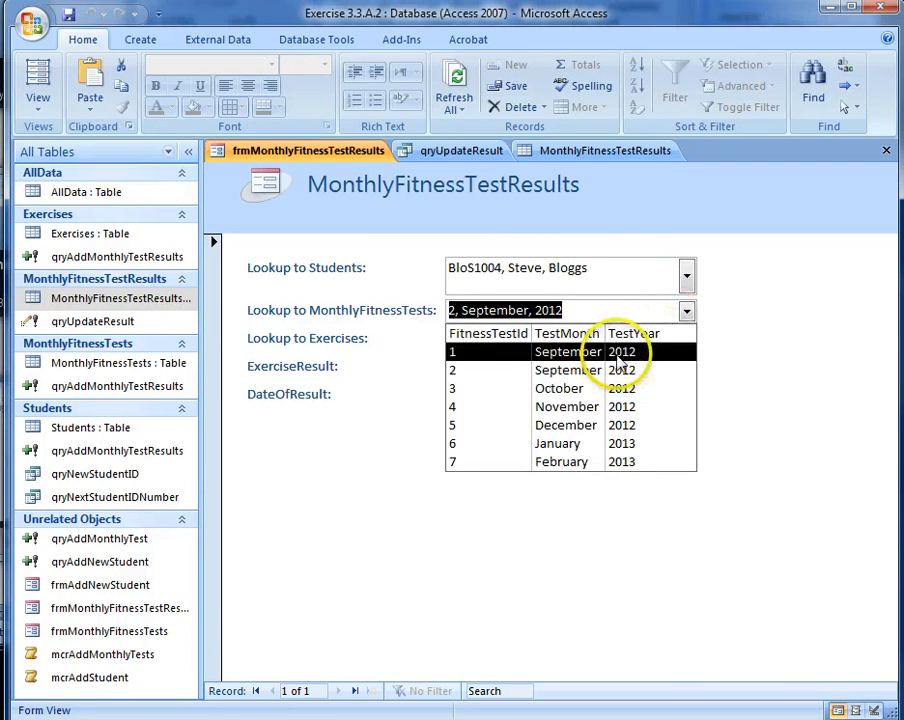
left_click(660, 350)
left_click(684, 340)
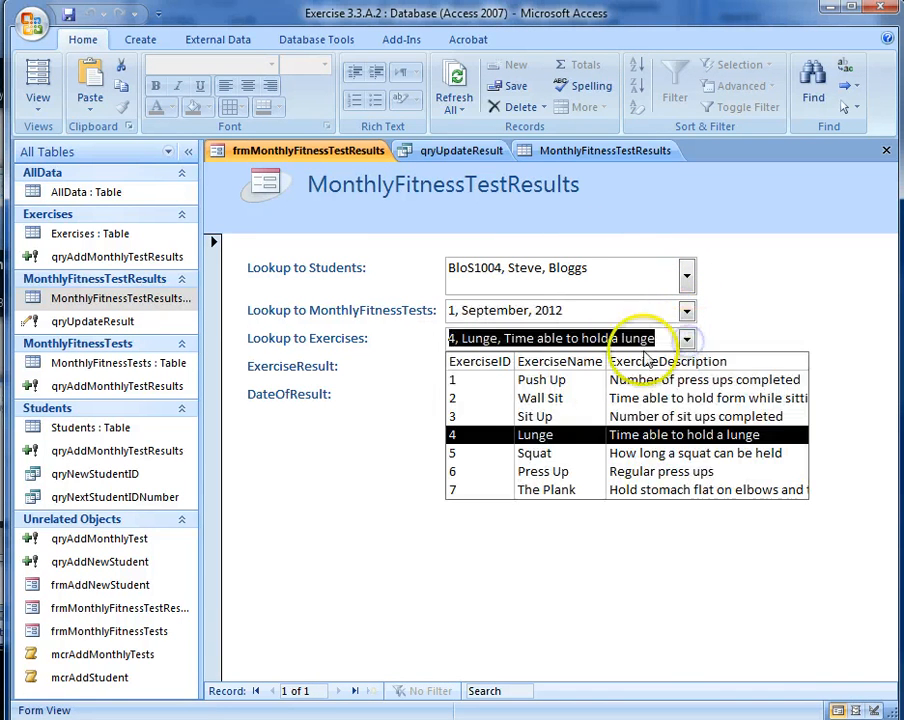
left_click(586, 415)
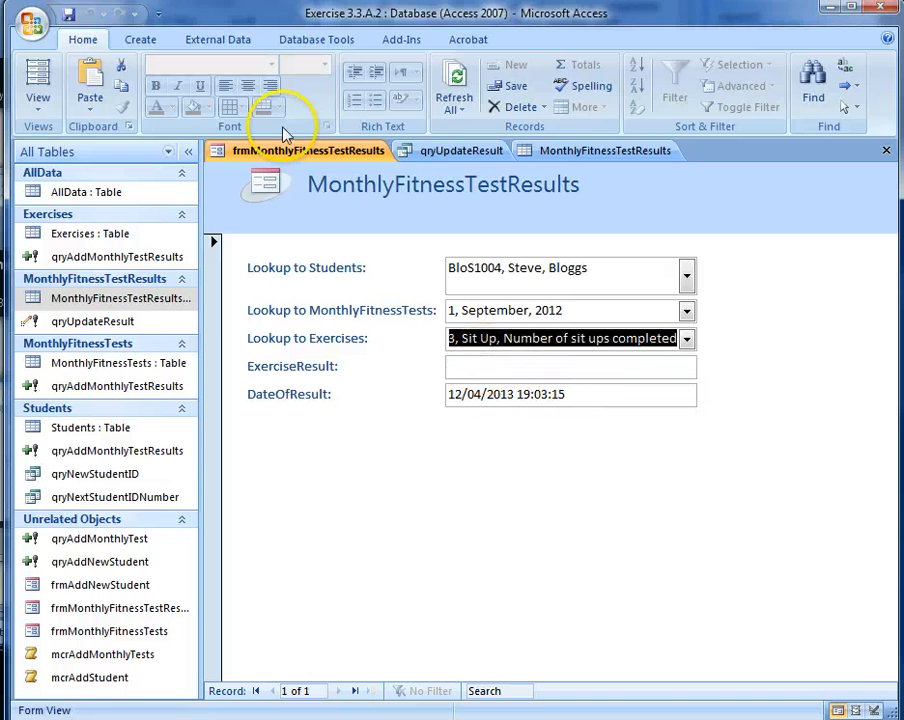
- Set ExerciseComplete to 0 in the first record of the MonthlyFitnessTestResults table and close the table
left_click(598, 148)
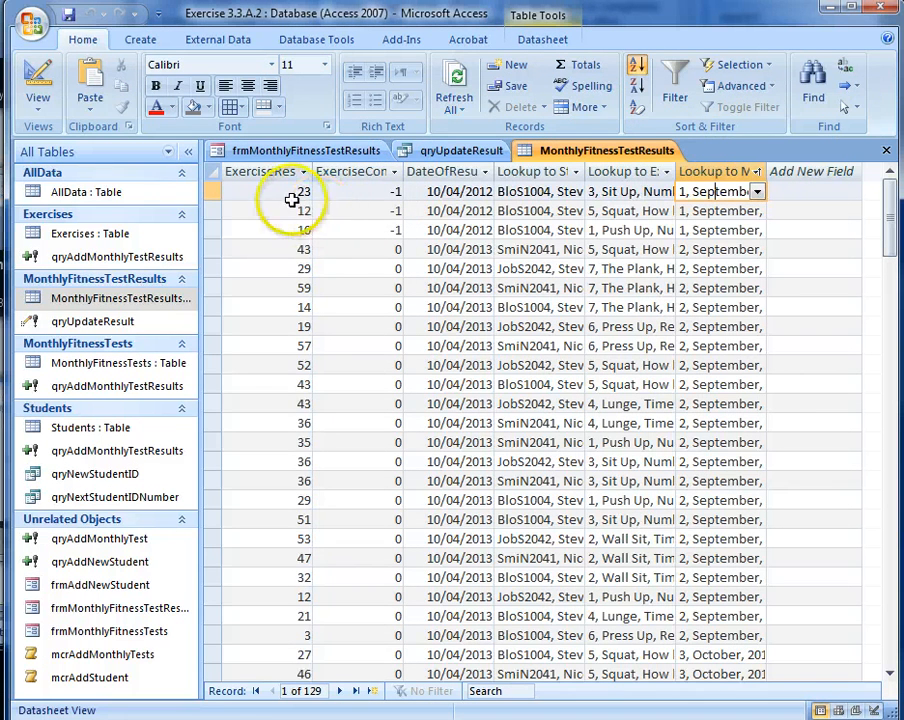
left_click(388, 191)
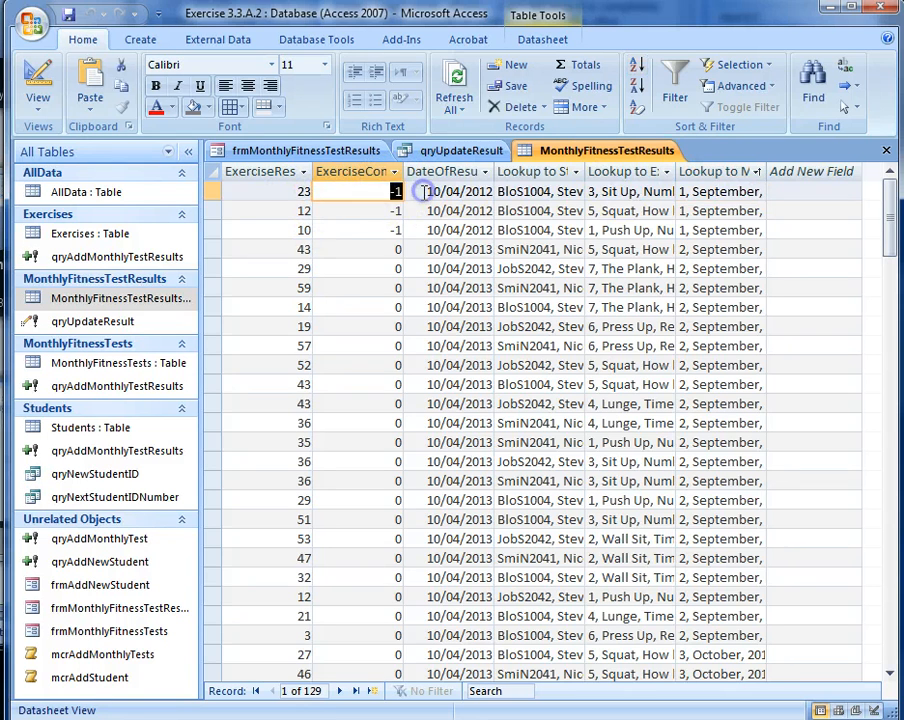
key("Down")
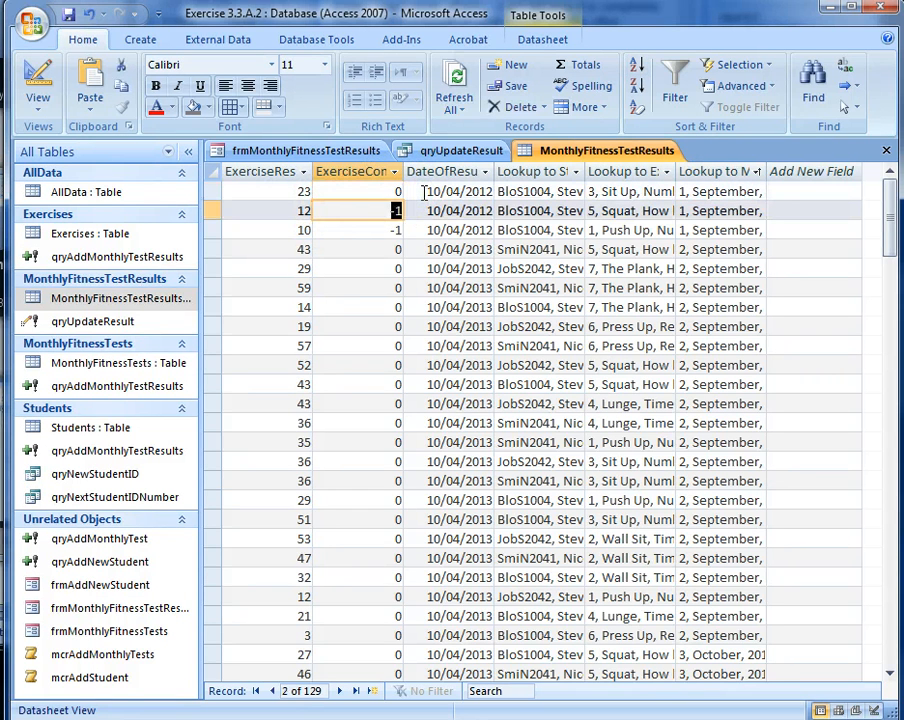
left_click(380, 191)
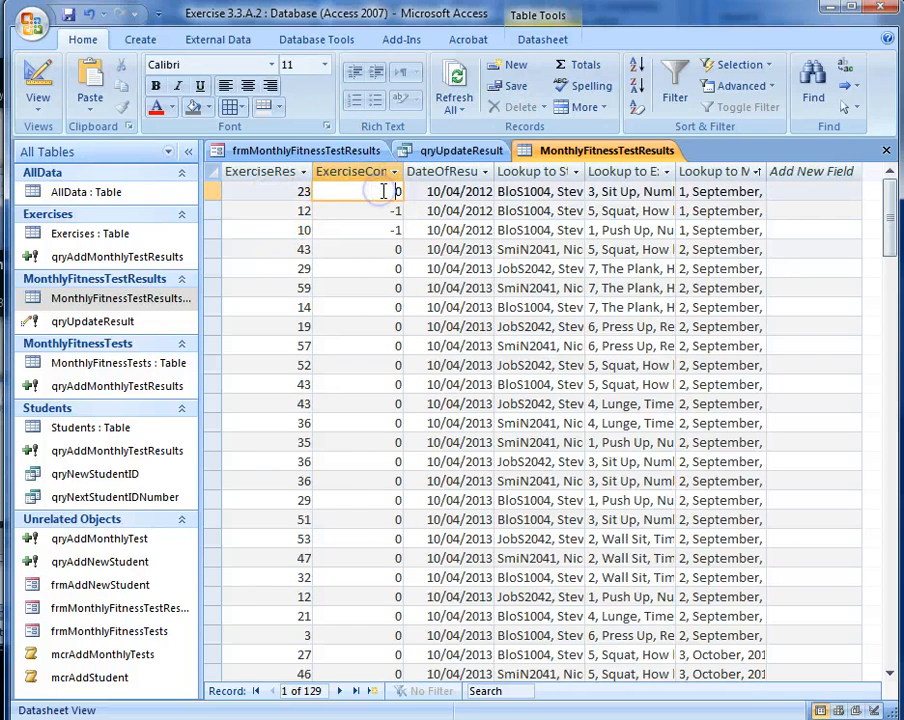
left_click(886, 150)
- Enter 60 as the ExerciseResult in the form and close the qryUpdateResult query design
left_click(514, 366)
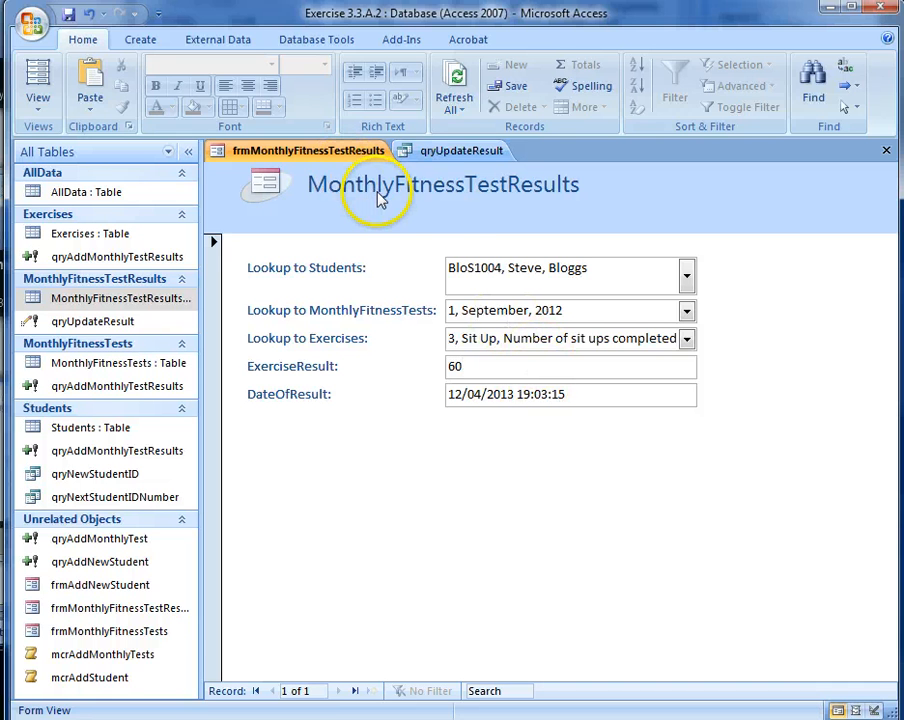
key("Tab")
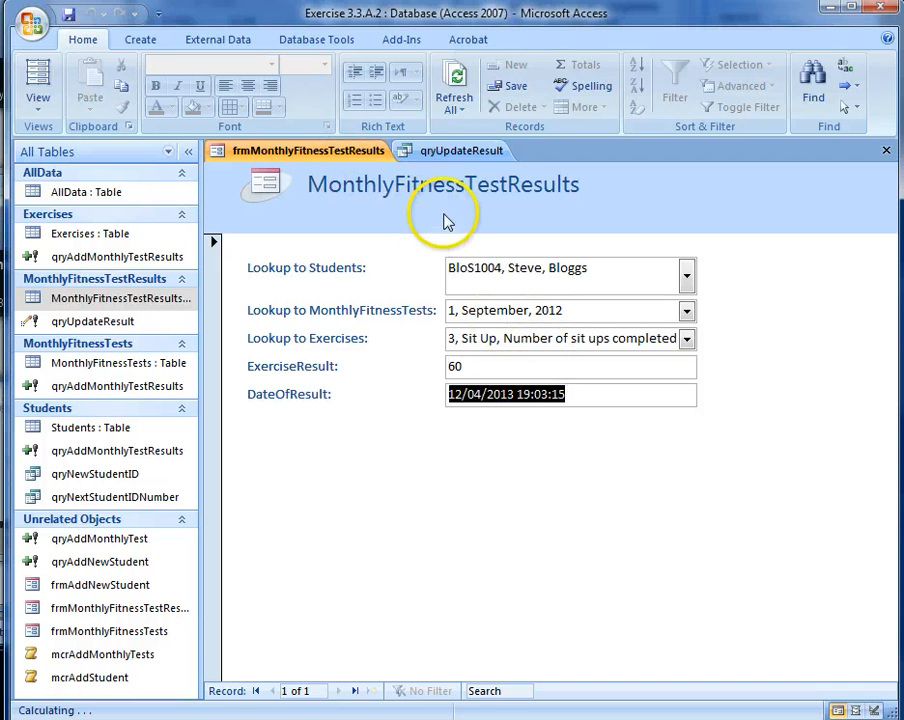
left_click(459, 152)
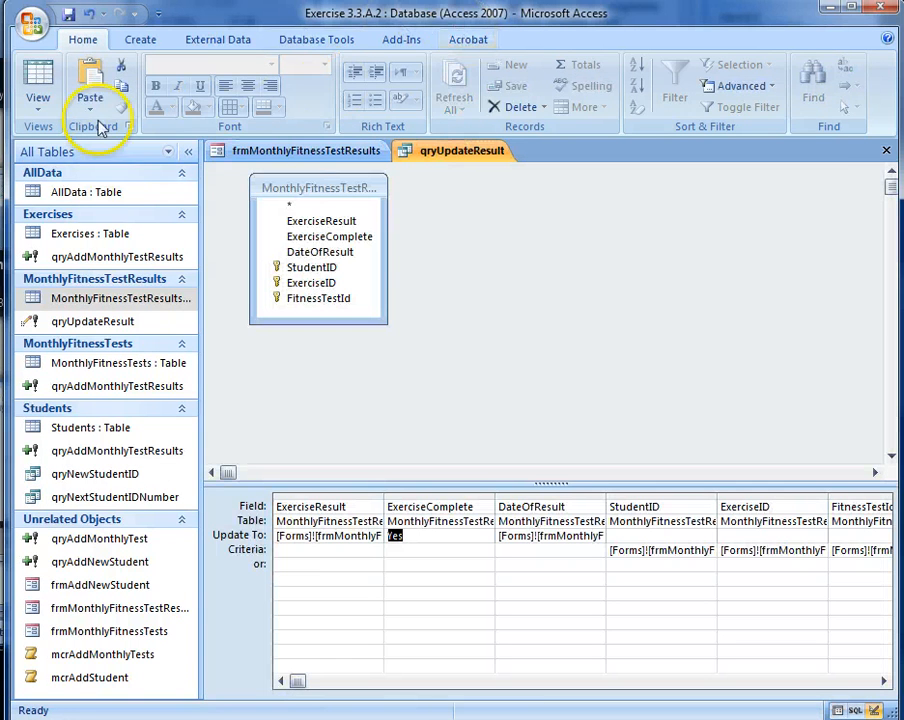
left_click(886, 150)
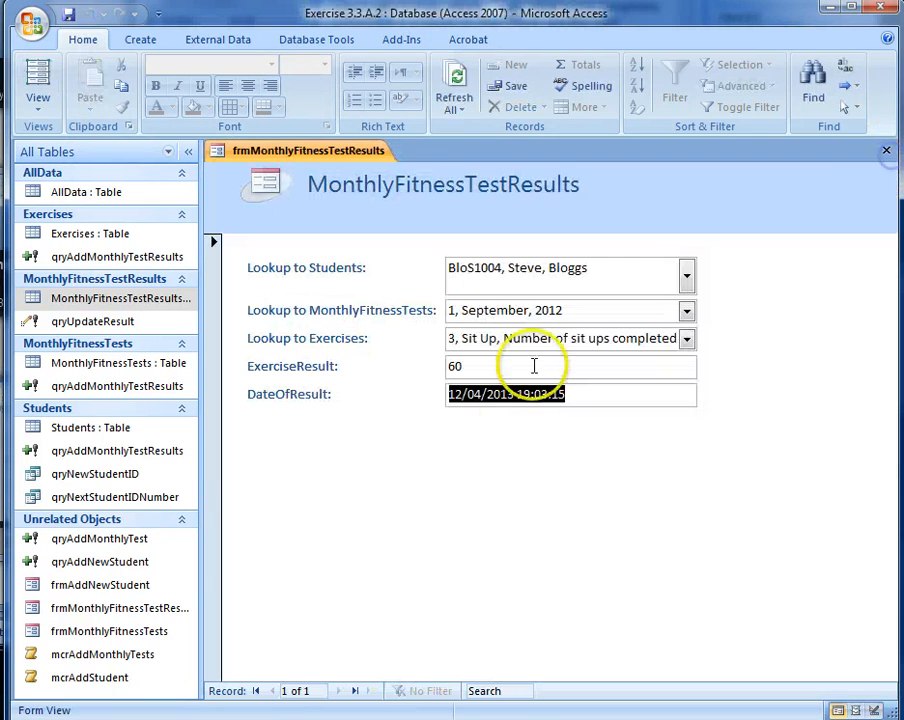
- Run qryUpdateResult and accept both prompts so the matching record is updated
double_click(54, 325)
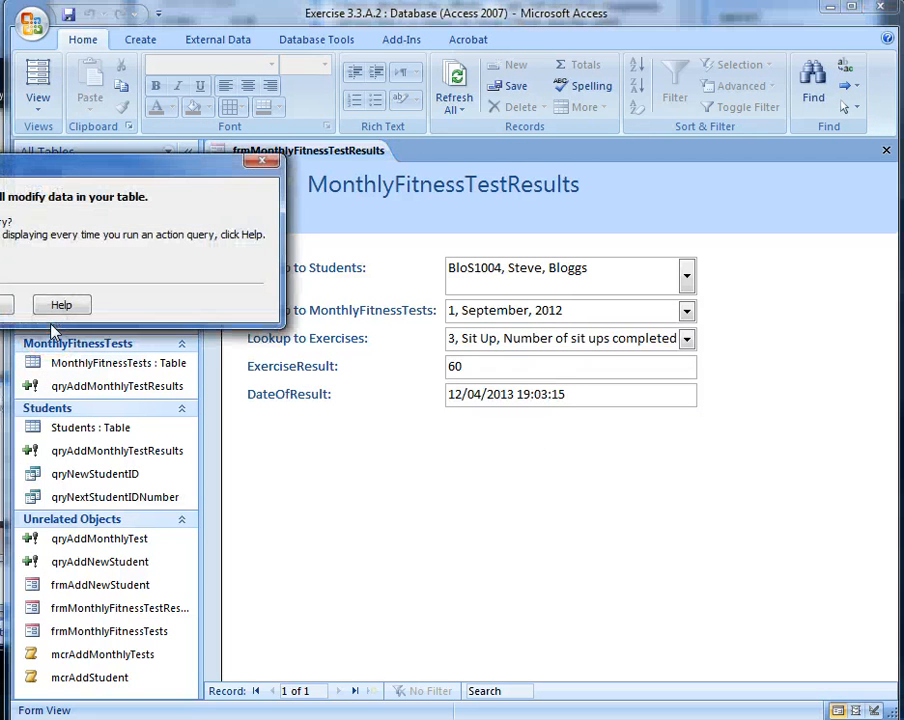
left_click_drag(70, 165, 520, 378)
left_click(368, 509)
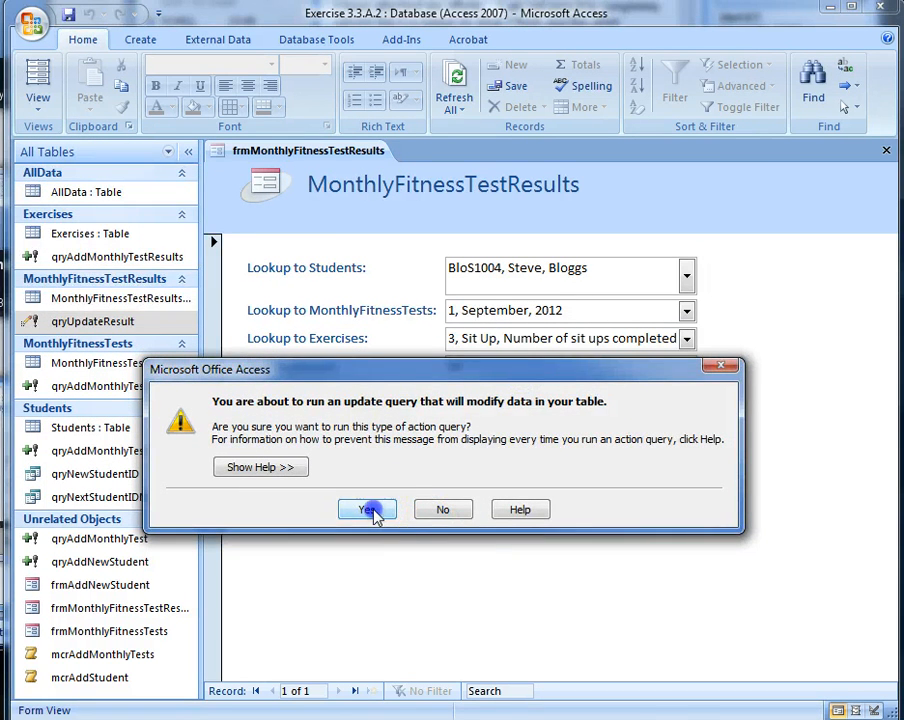
left_click_drag(92, 192, 550, 444)
left_click(434, 524)
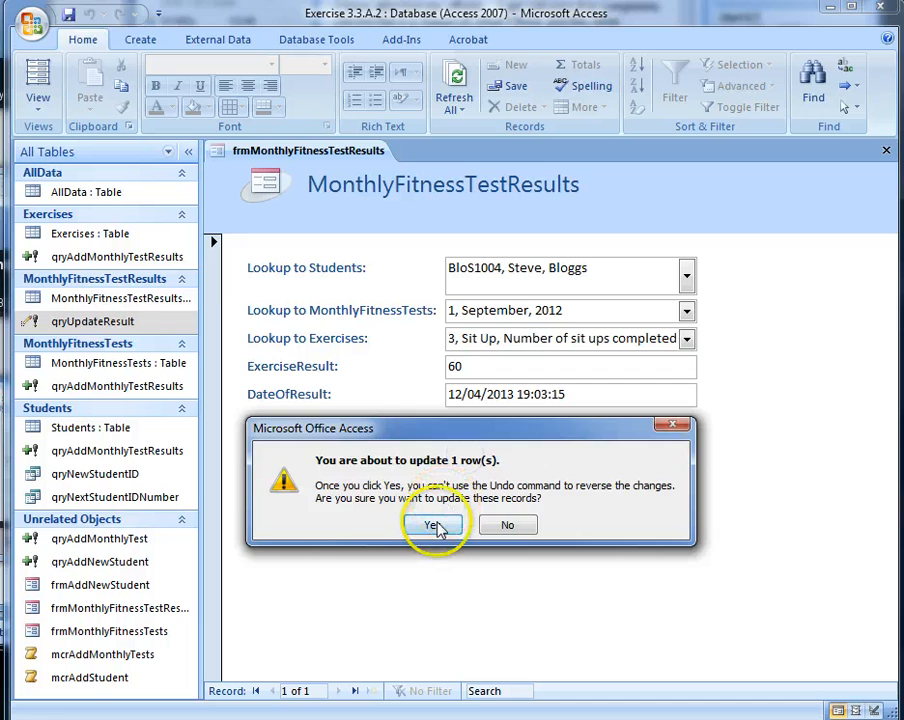
- Reopen the MonthlyFitnessTestResults table to check the first record's result, completion flag and date, and close it without saving layout changes
double_click(60, 297)
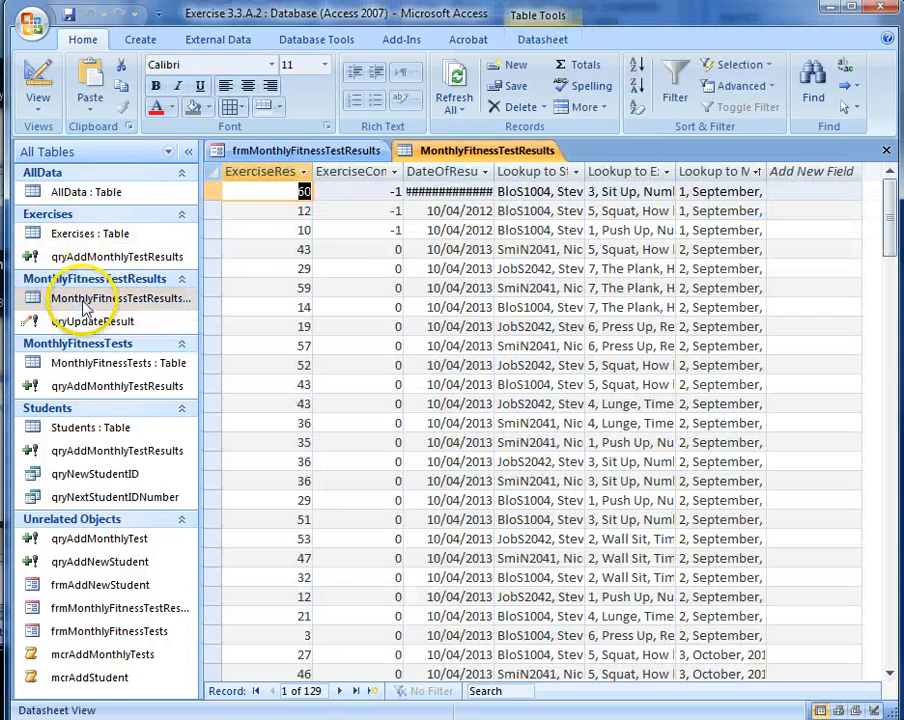
left_click(272, 190)
left_click(377, 191)
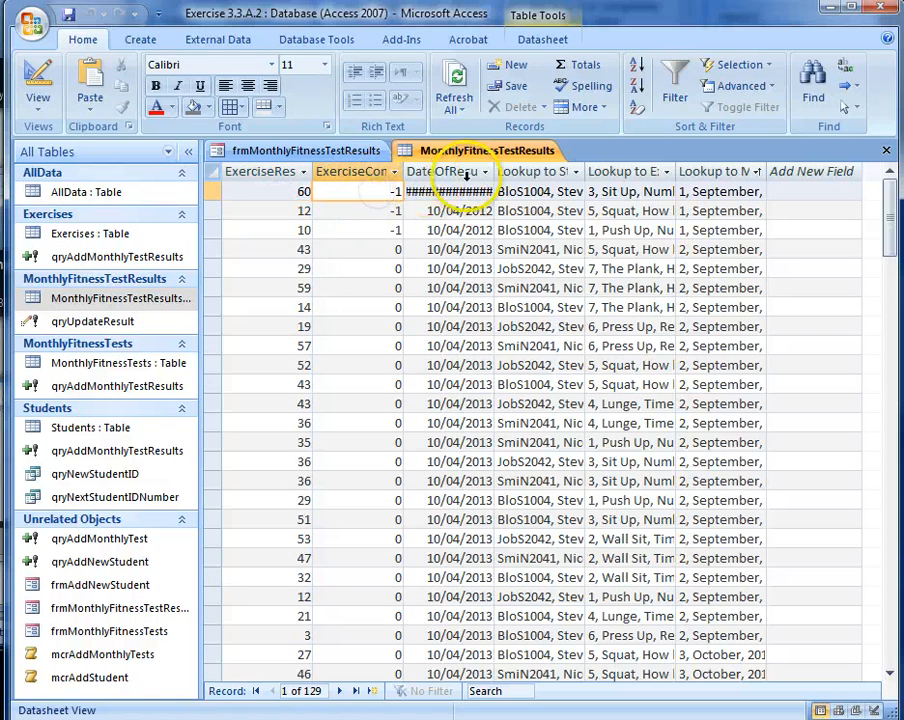
mouse_move(493, 171)
left_mouse_down()
mouse_move(567, 171)
mouse_move(496, 170)
left_mouse_up()
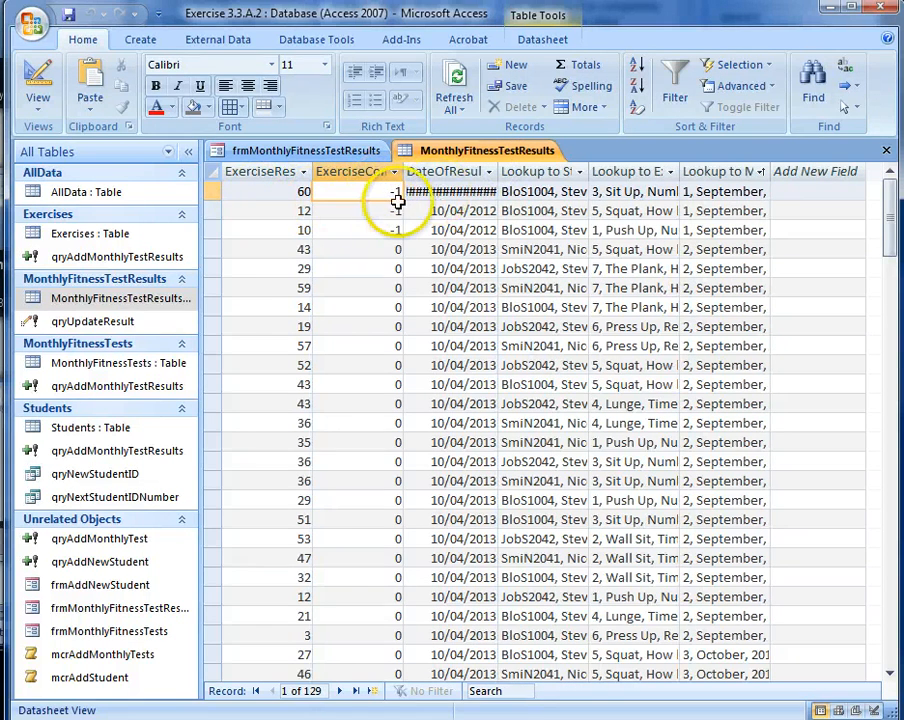
left_click(885, 152)
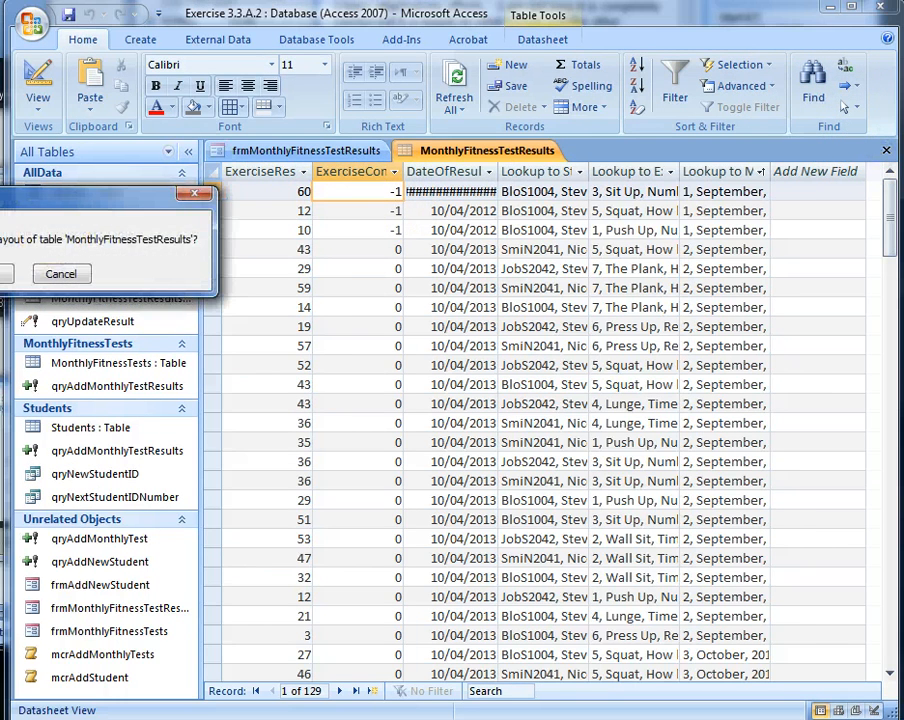
left_click(4, 274)
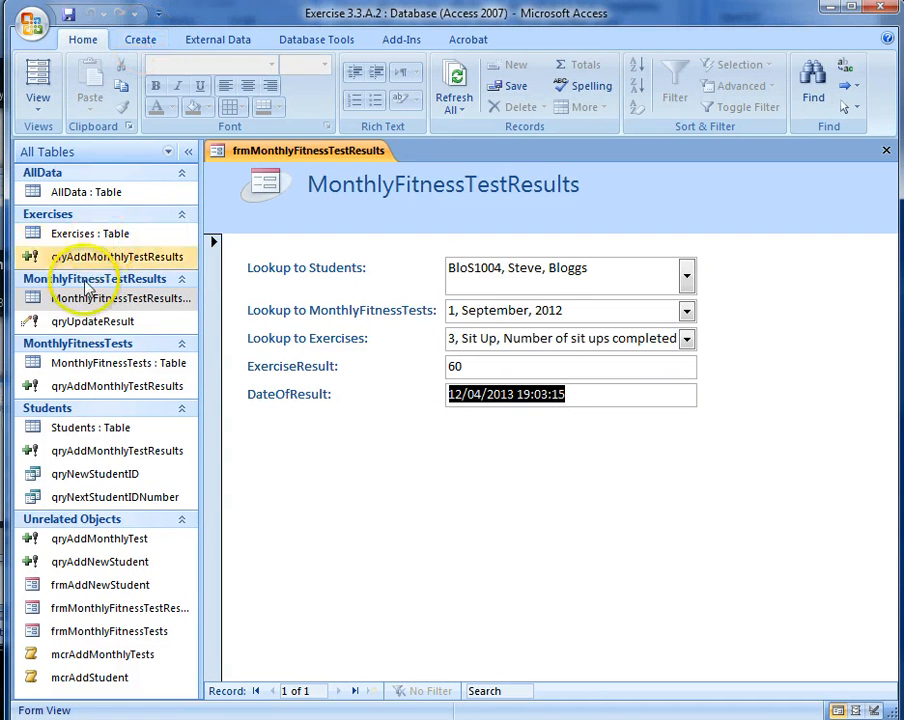
- Switch frmMonthlyFitnessTestResults to Design View and extend its Detail section to about 7 cm high
left_click(31, 104)
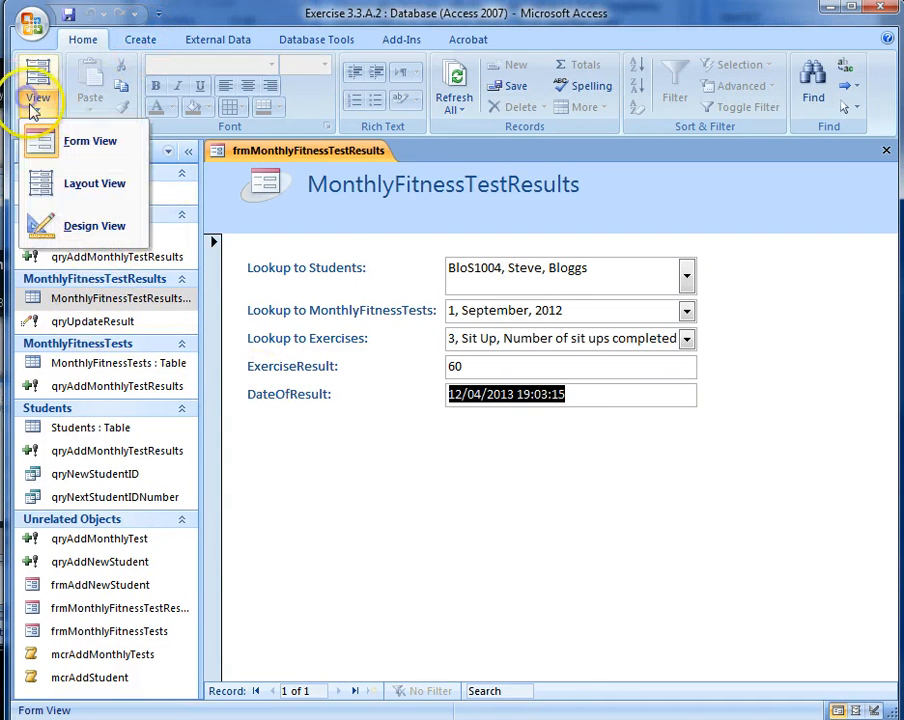
left_click(54, 225)
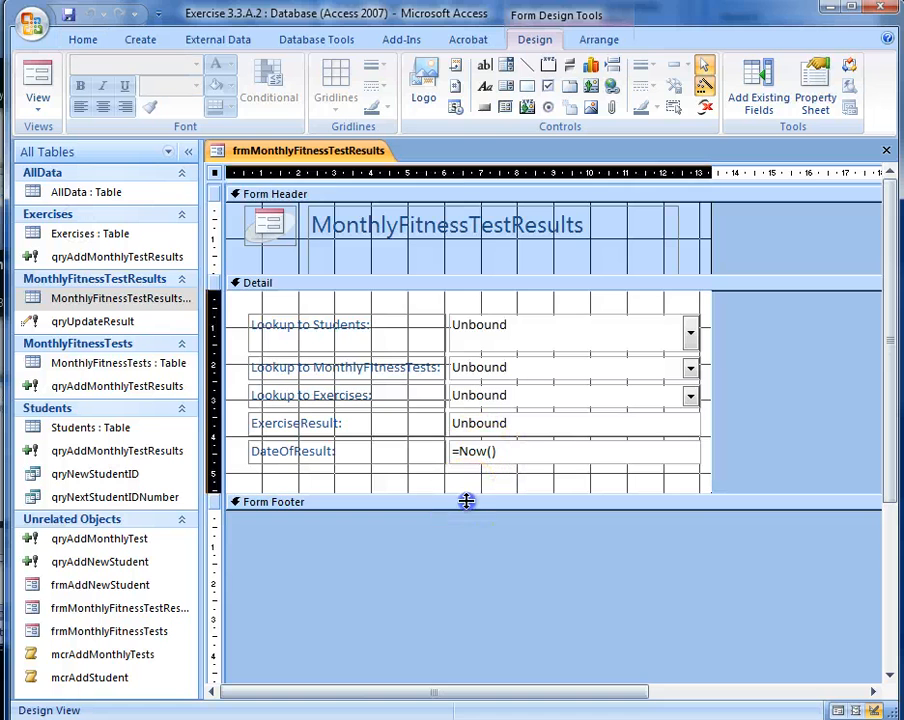
left_click_drag(466, 502, 466, 560)
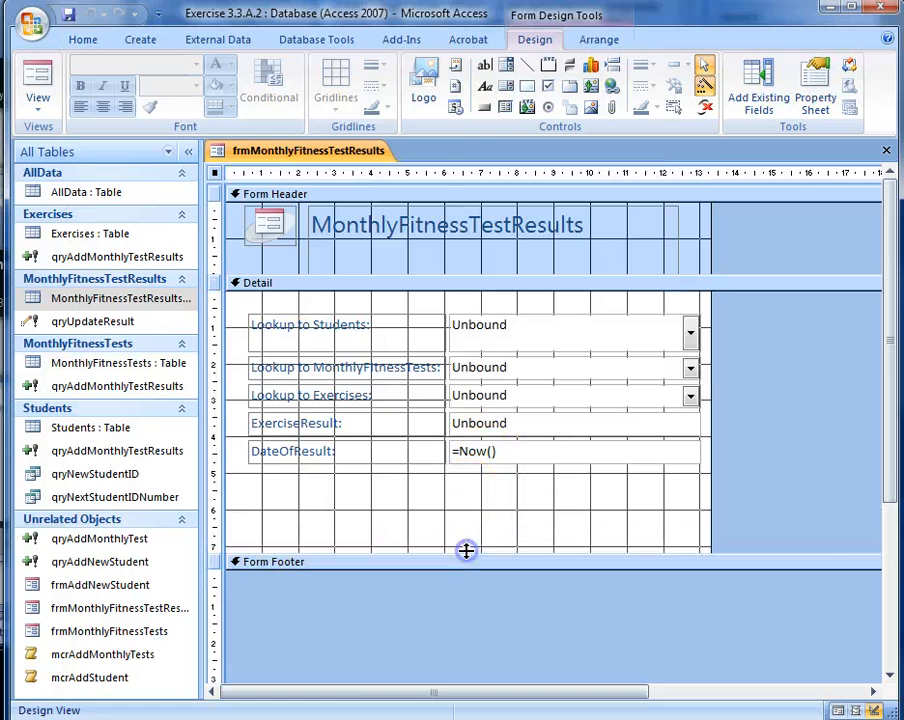
- Add a command button about 2.6 cm wide below the DateOfResult field, with the Miscellaneous action Run Query set to qryUpdateResult
left_click(485, 110)
left_click_drag(470, 480, 564, 502)
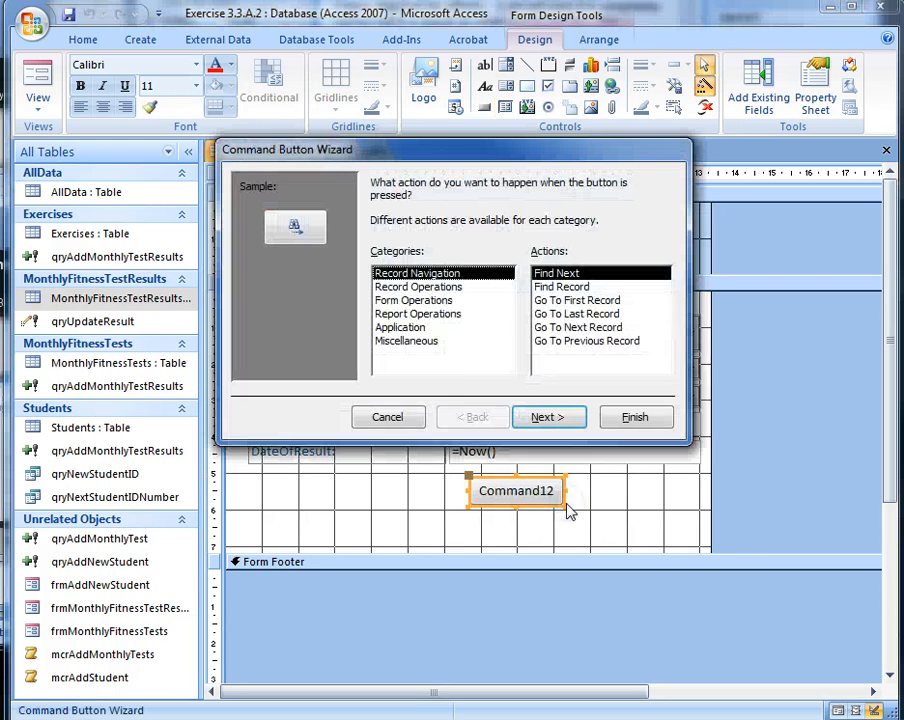
left_click(414, 287)
left_click(427, 301)
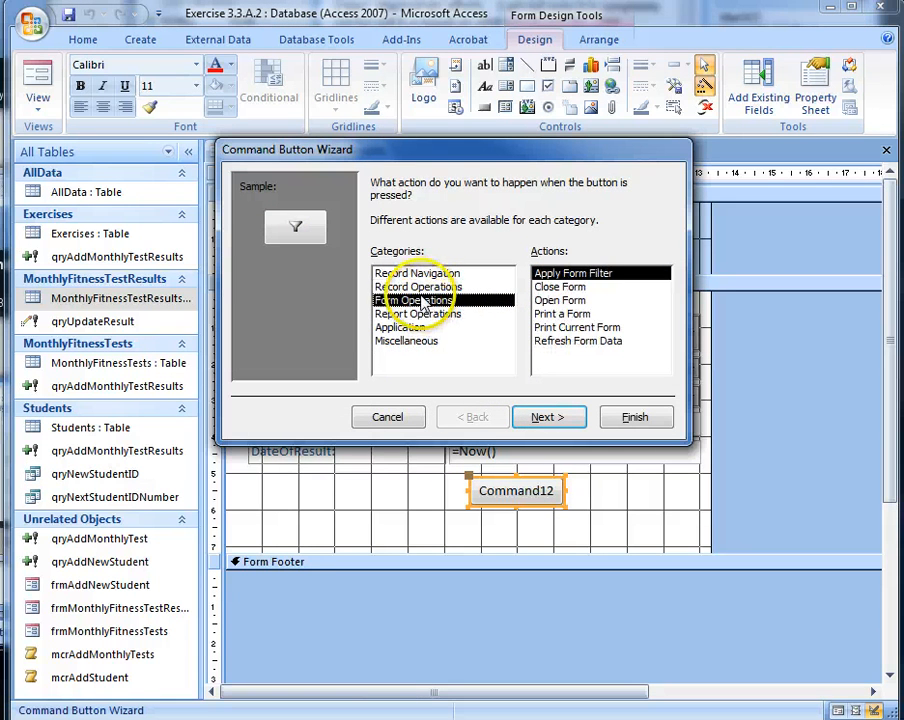
left_click(414, 288)
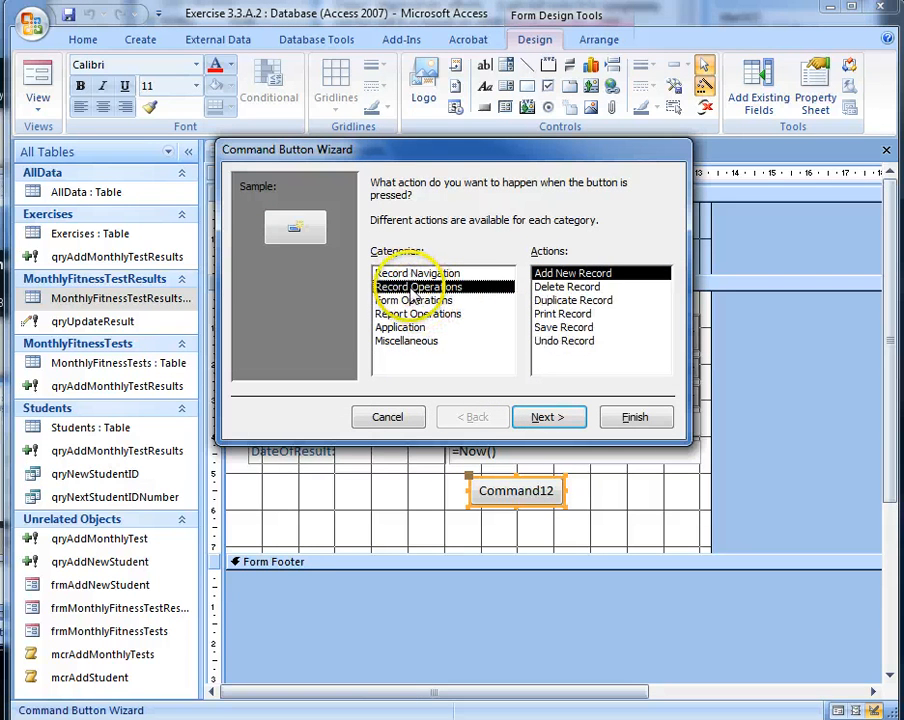
left_click(412, 313)
left_click(414, 341)
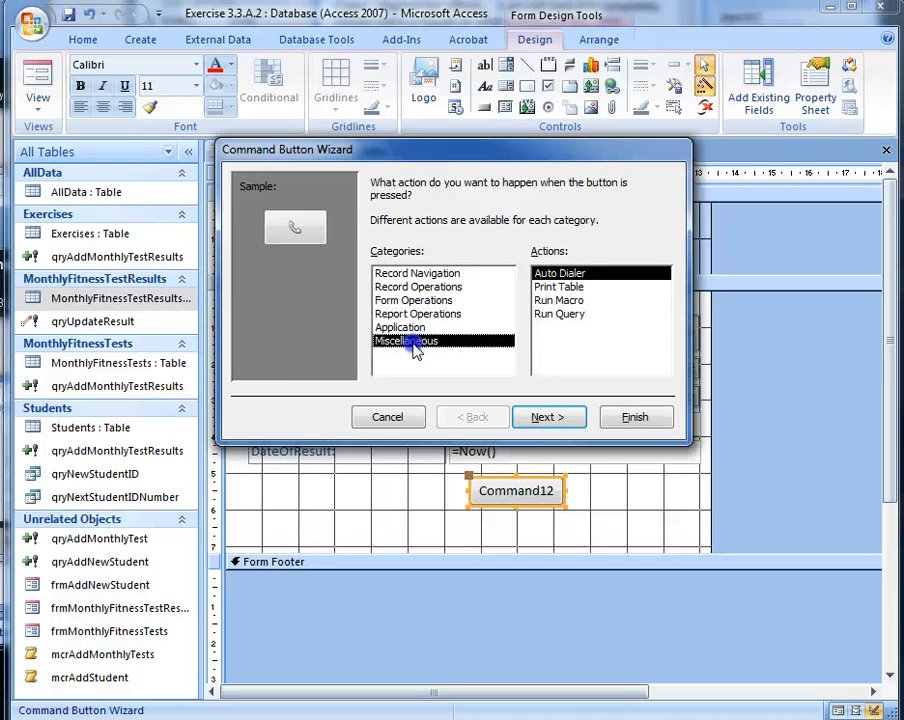
double_click(562, 314)
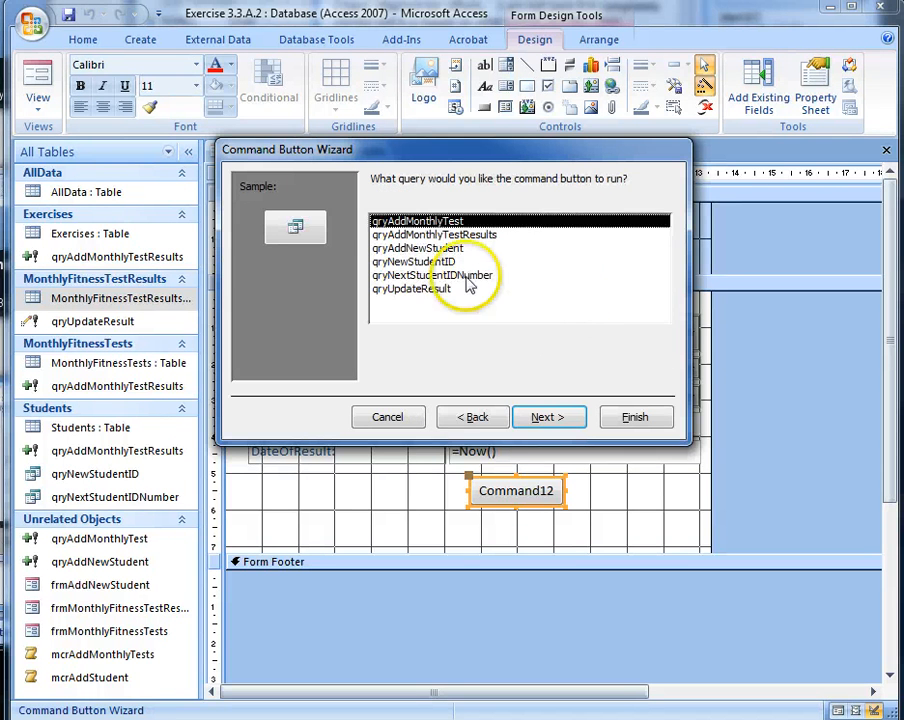
left_click(408, 290)
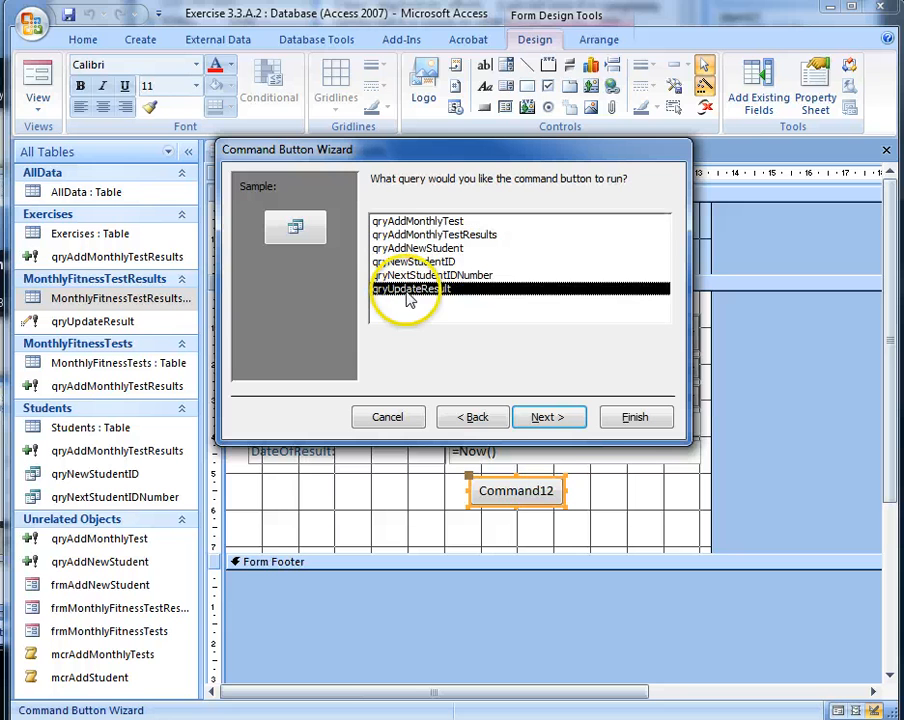
left_click(562, 428)
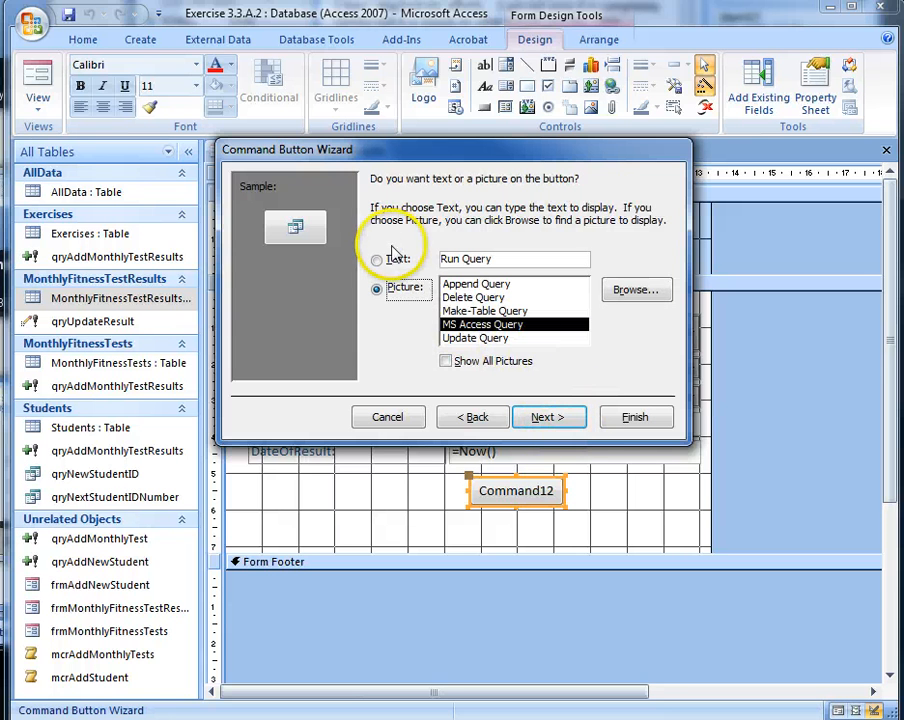
- Give the command button the text caption Enter Result instead of a picture
left_click(384, 258)
left_click(488, 258)
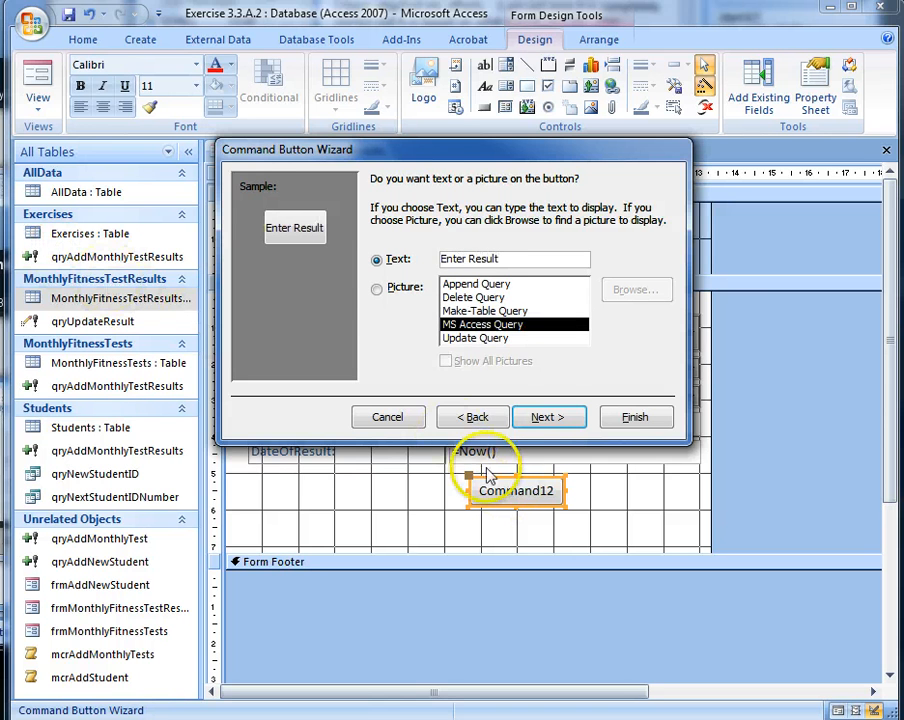
- Finish creating the Enter Result button with its default name and switch the form to Form View
left_click(546, 416)
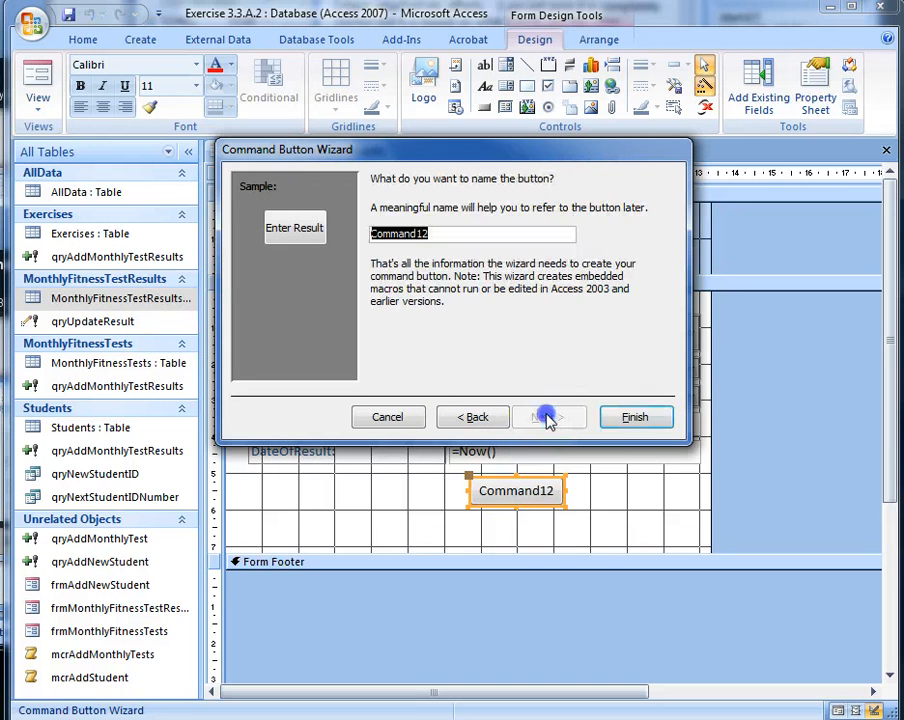
left_click(642, 416)
left_click(57, 85)
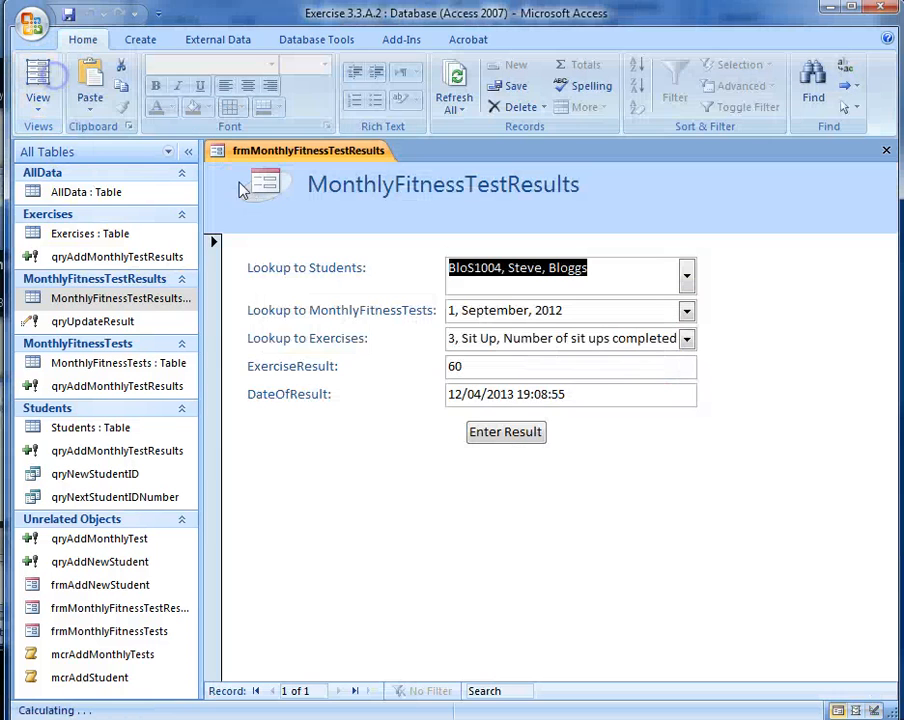
- Test the Enter Result button by running the update for exercise 3, Sit Up, and accept the update confirmations
left_click(533, 428)
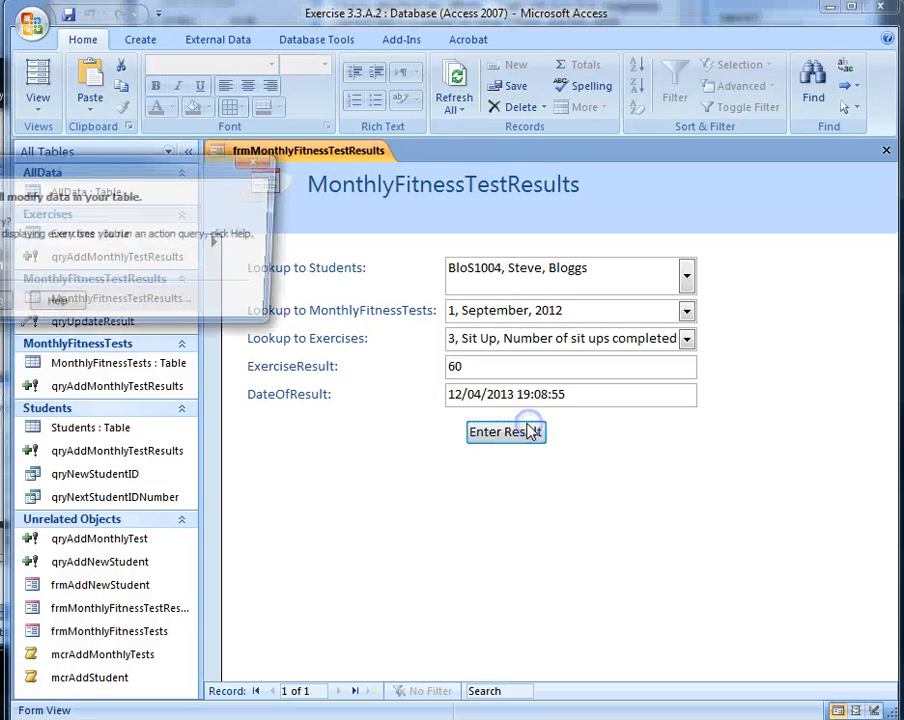
key("Return")
key("Return")
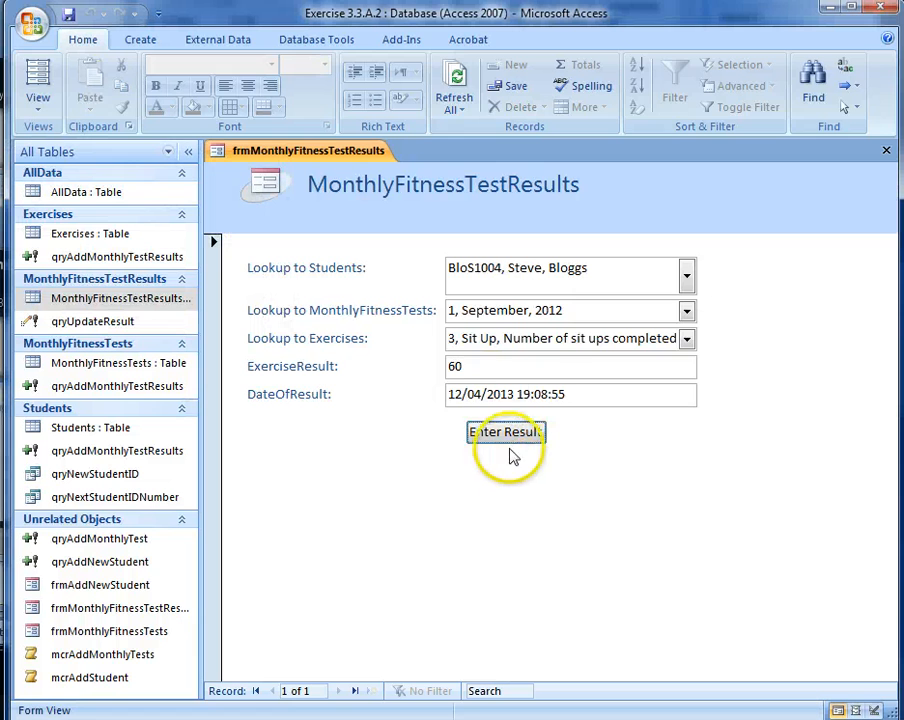
- Change the form's exercise to 4, Lunge, Time able to hold a lunge
left_click(687, 338)
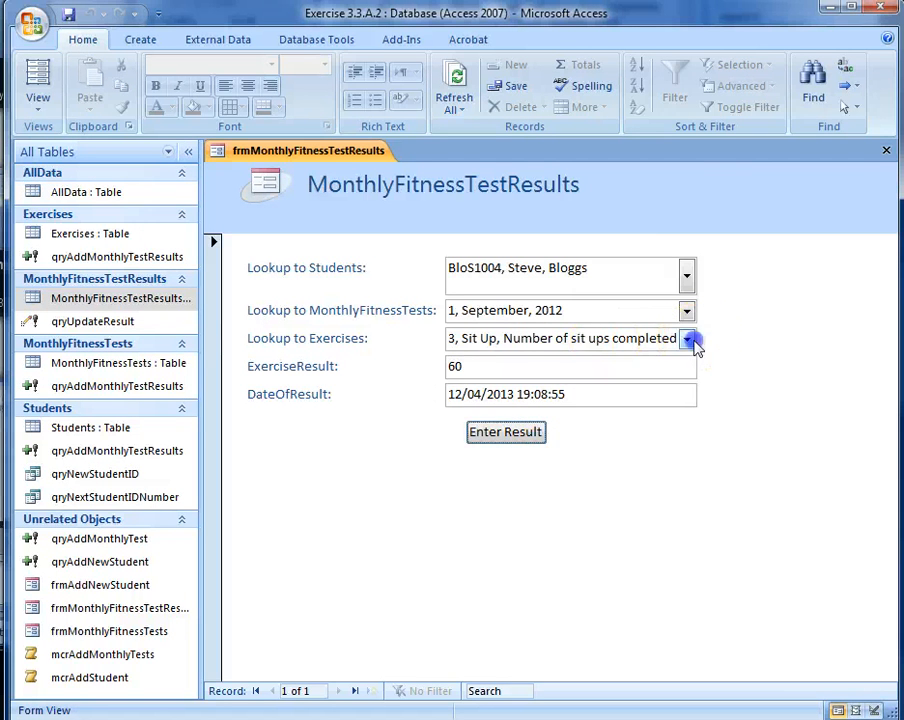
left_click(534, 432)
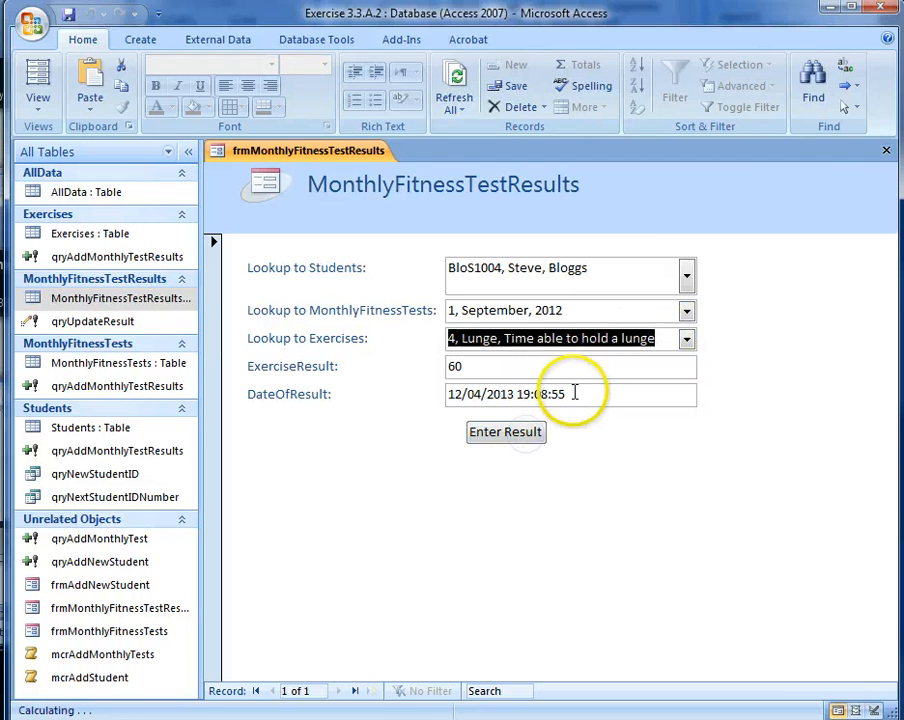